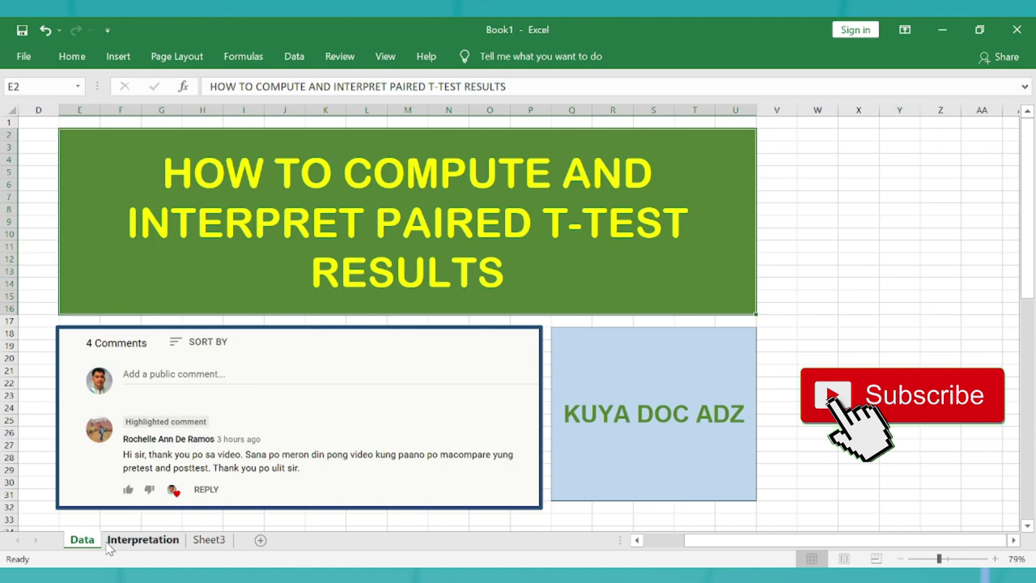
Open the Interpretation sheet and examine the respondent numbers with their Pre-Test and Post Test scores.
{"action": "left_click", "coordinate": [133, 540]}
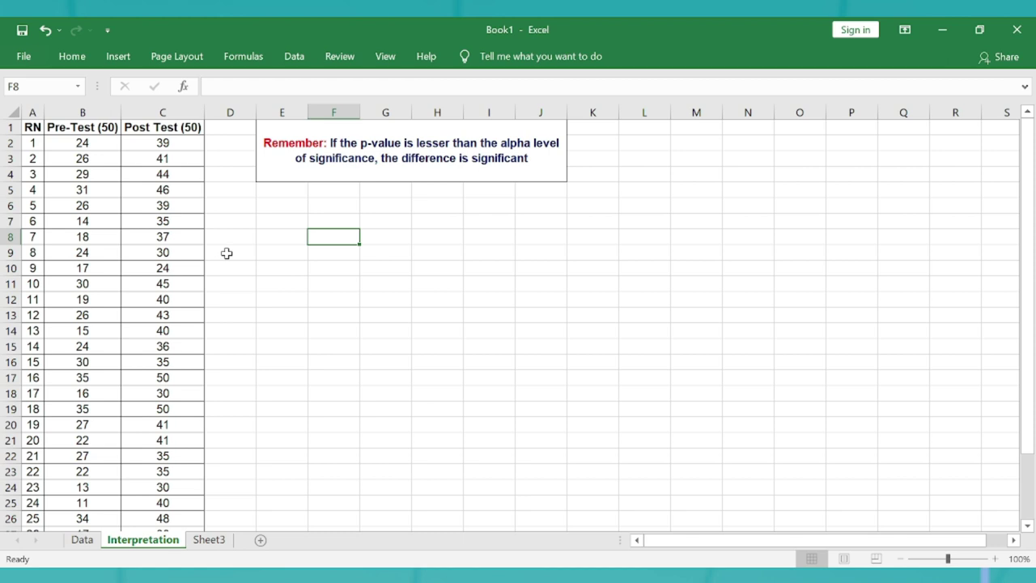
{"action": "left_click", "coordinate": [123, 174]}
{"action": "scroll", "coordinate": [123, 173], "scroll_direction": "up", "scroll_amount": 2}
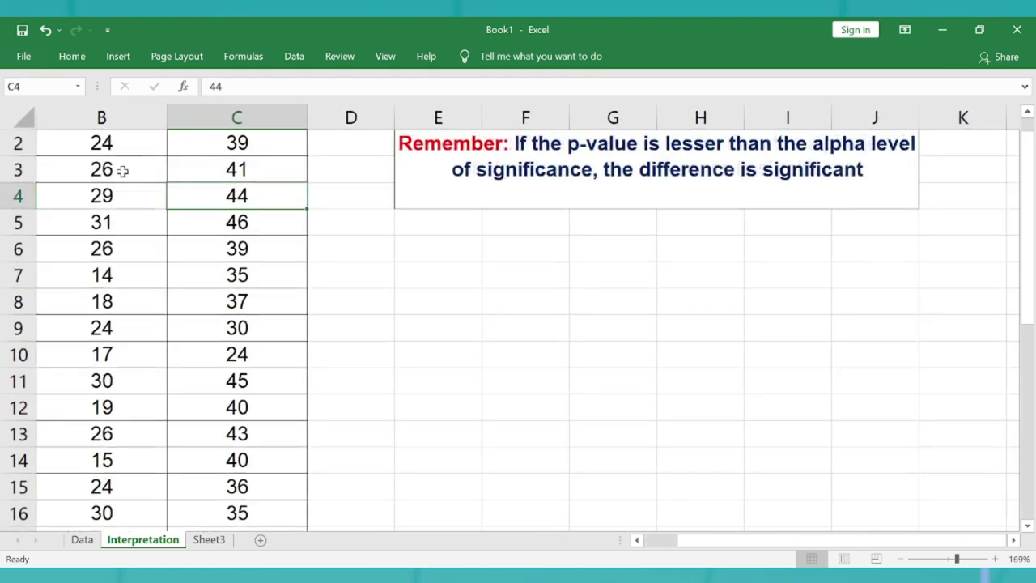
{"action": "key", "text": "ctrl+Home"}
{"action": "scroll", "coordinate": [121, 170], "scroll_direction": "up", "scroll_amount": 2}
{"action": "scroll", "coordinate": [121, 170], "scroll_direction": "up", "scroll_amount": 3}
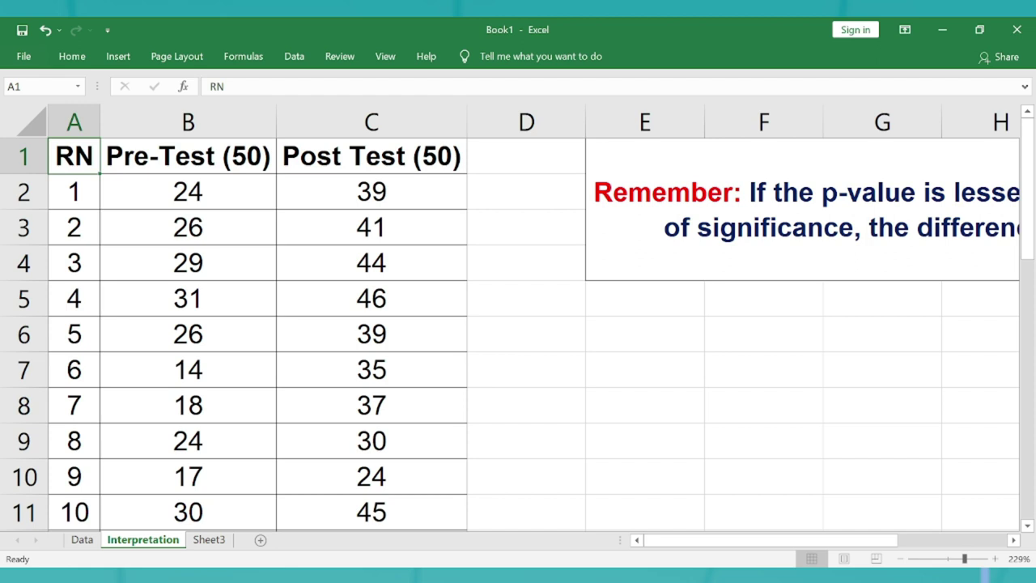
{"action": "left_click", "coordinate": [75, 191]}
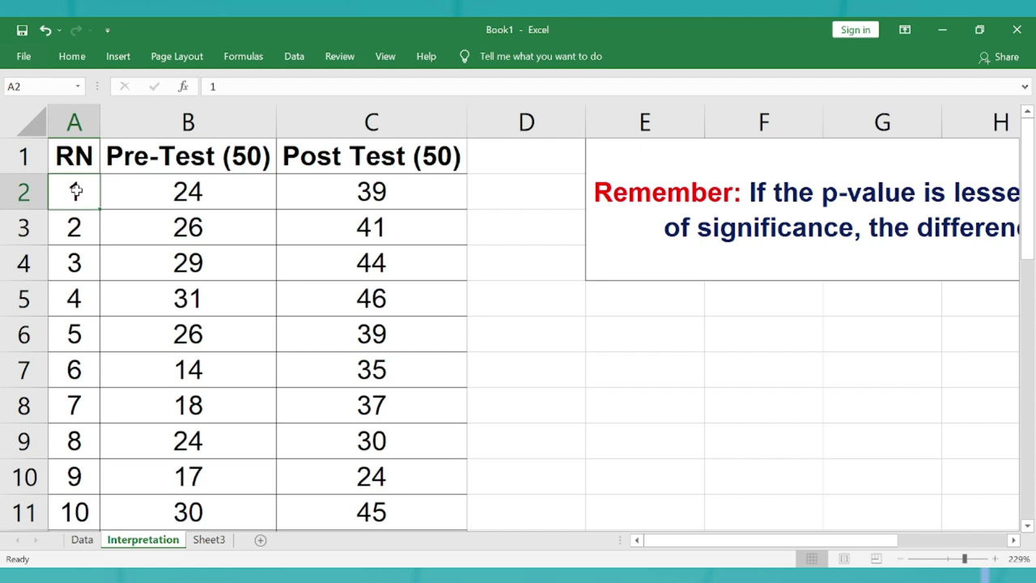
{"action": "key", "text": "ctrl+shift+Down"}
{"action": "key", "text": "ctrl+Home"}
{"action": "left_click", "coordinate": [76, 191]}
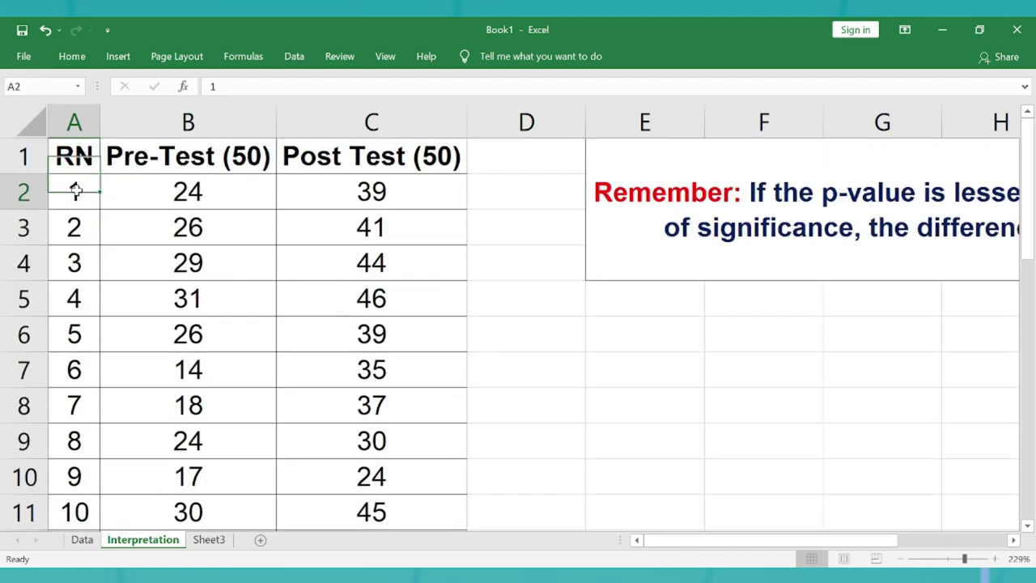
{"action": "key", "text": "Right"}
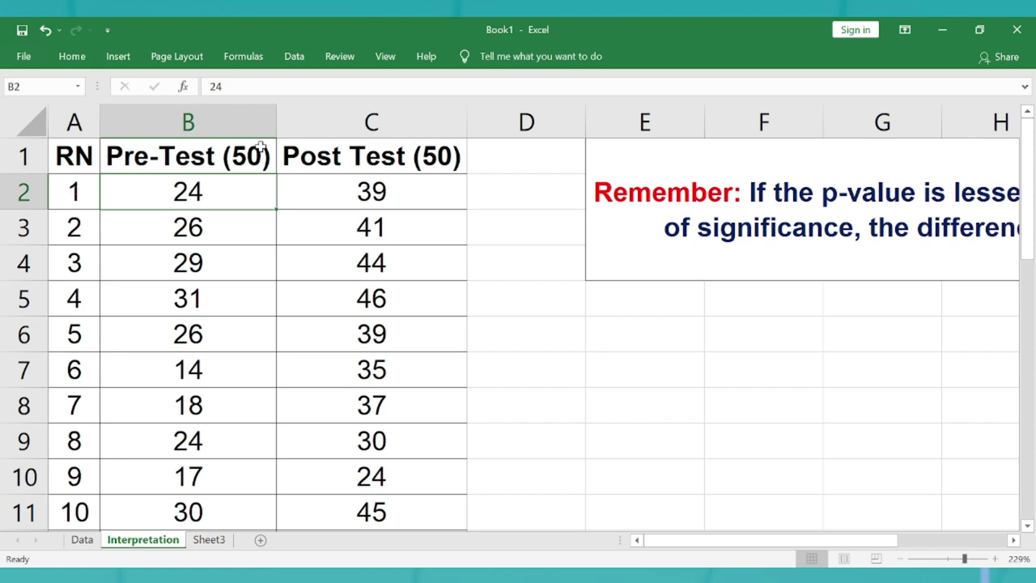
Read the note on comparing the p-value with the alpha level of significance, and return to the score table.
{"action": "left_click", "coordinate": [551, 219]}
{"action": "key", "text": "Down"}
{"action": "key", "text": "Down"}
{"action": "key", "text": "Right"}
{"action": "key", "text": "Right"}
{"action": "key", "text": "Right"}
{"action": "key", "text": "Right"}
{"action": "key", "text": "Right"}
{"action": "key", "text": "Right"}
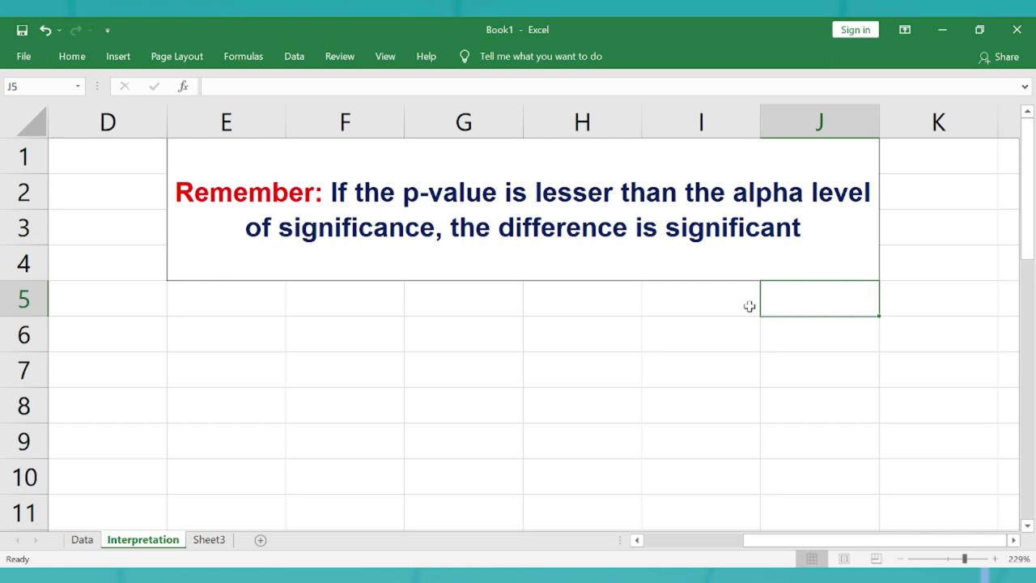
{"action": "key", "text": "ctrl+Left"}
{"action": "key", "text": "ctrl+Left"}
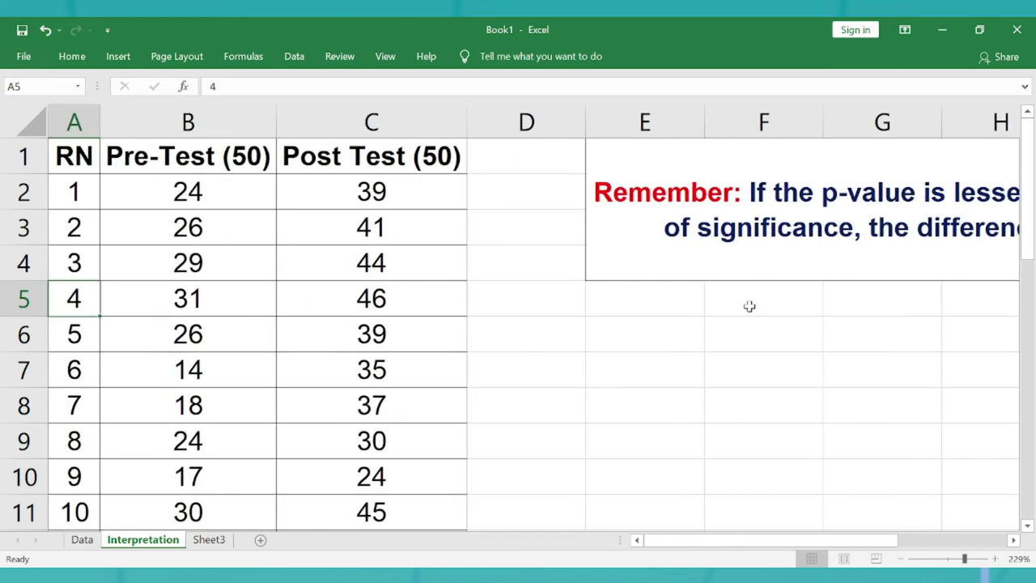
{"action": "scroll", "coordinate": [749, 306], "scroll_direction": "down", "scroll_amount": 3}
{"action": "scroll", "coordinate": [750, 305], "scroll_direction": "up", "scroll_amount": 3}
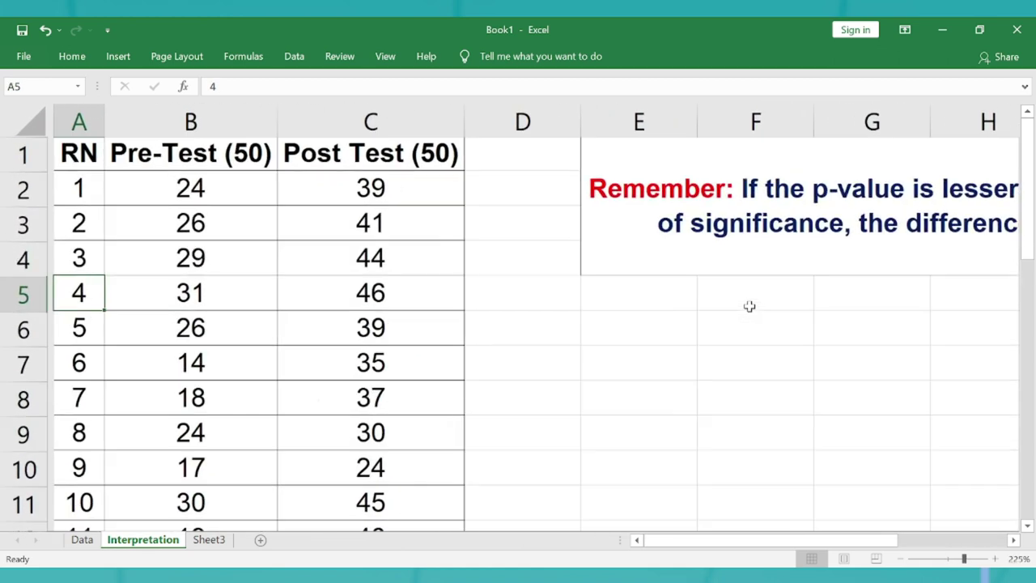
{"action": "scroll", "coordinate": [749, 306], "scroll_direction": "up", "scroll_amount": 1}
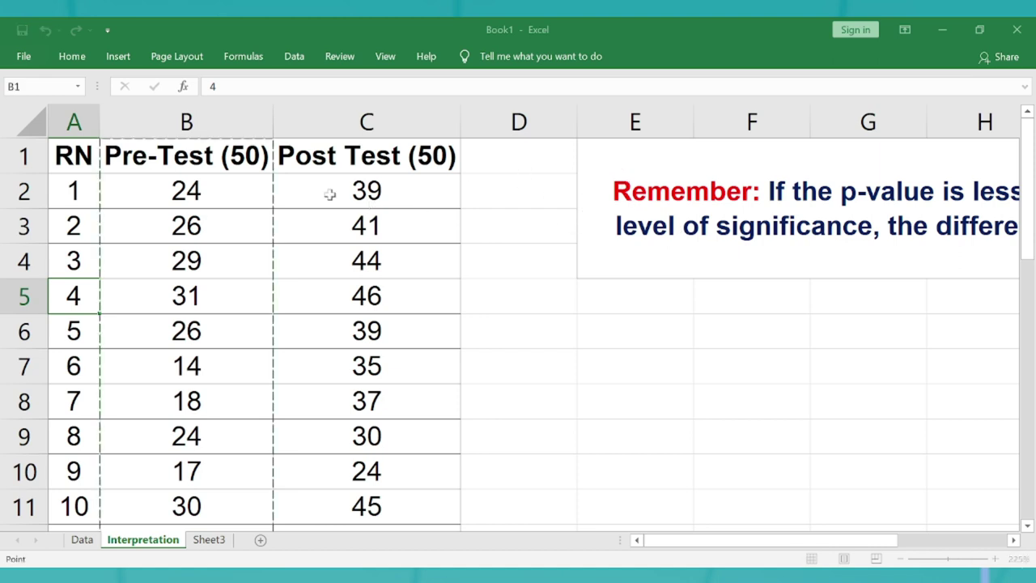
Set up the paired two-sample t-test with Pre-Test range B1:B31 as the first variable and Post Test range C1:C31 as the second.
{"action": "left_click", "coordinate": [220, 158]}
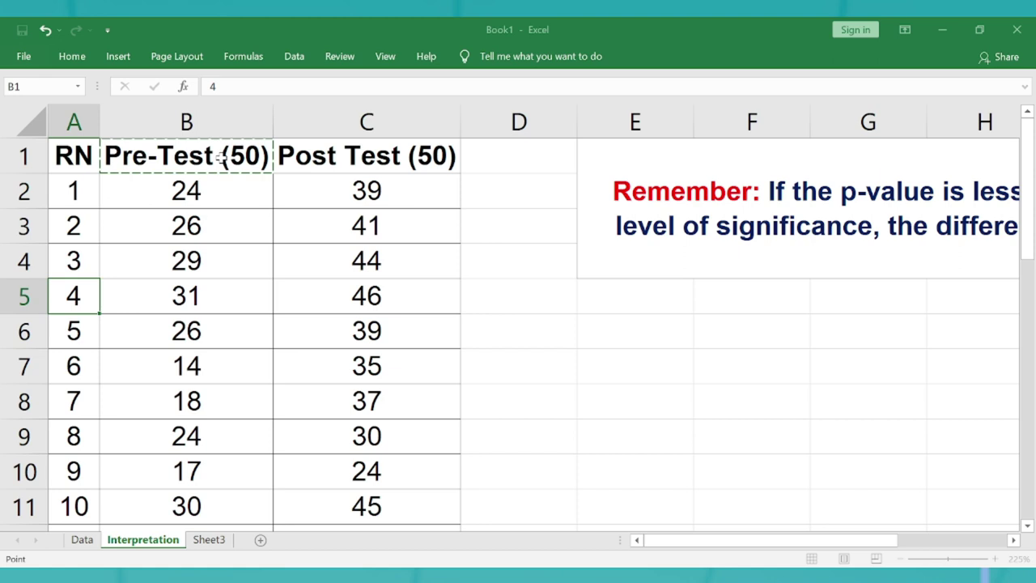
{"action": "key", "text": "ctrl+shift+Down"}
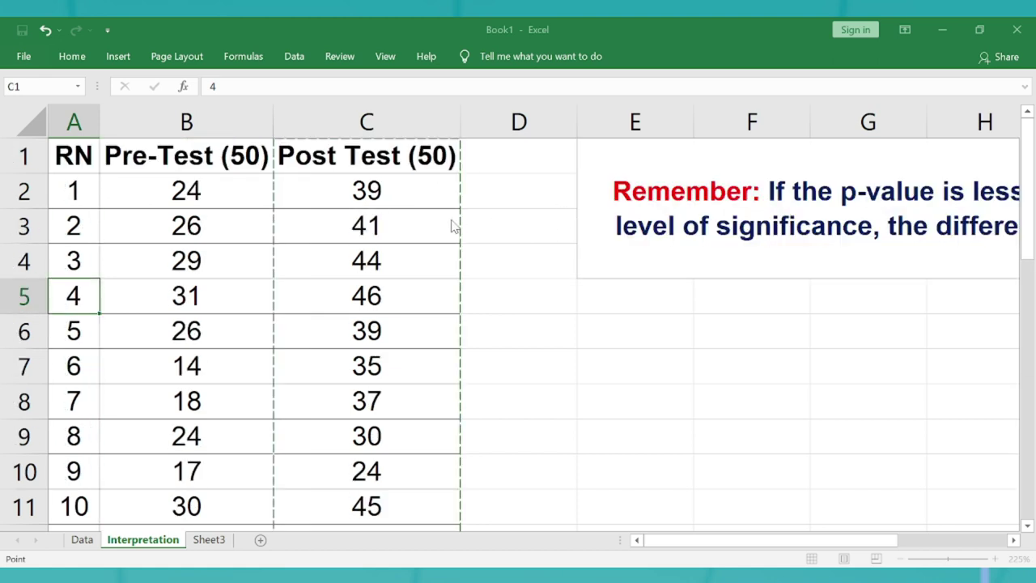
{"action": "left_click", "coordinate": [317, 159]}
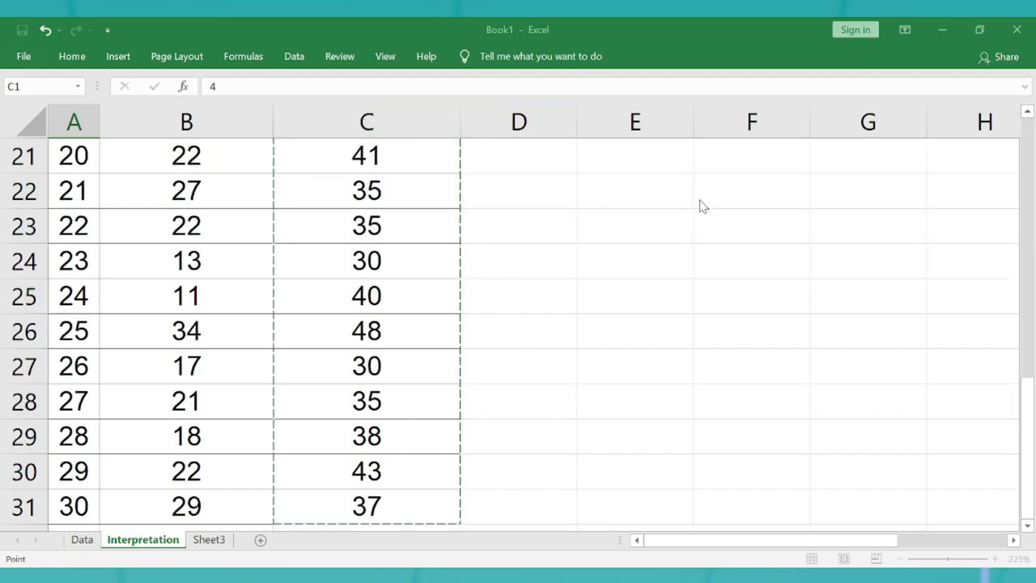
{"action": "left_click_drag", "start_coordinate": [1025, 414], "coordinate": [1031, 139]}
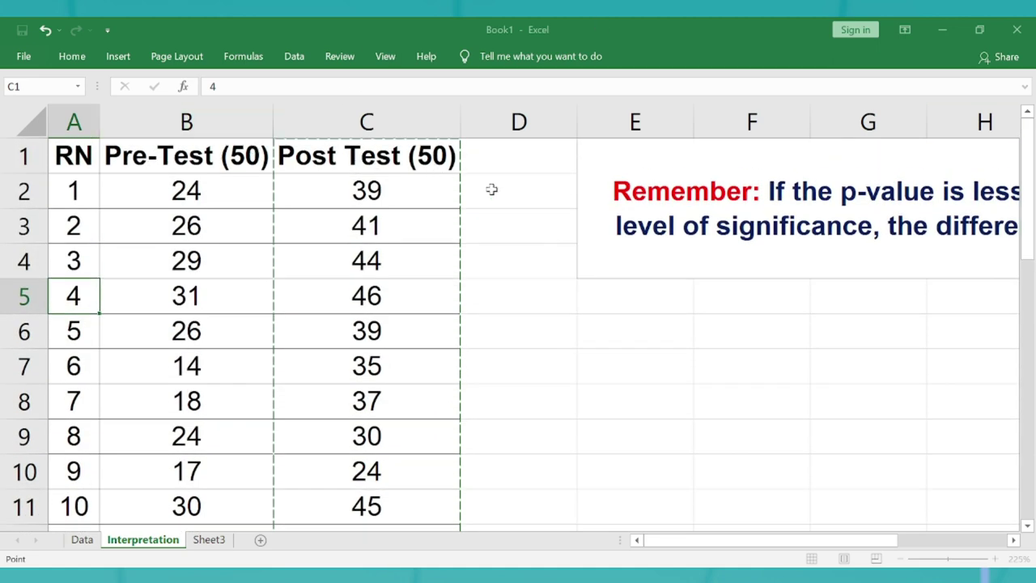
Set cell E6 as the t-test's output location and run the analysis.
{"action": "key", "text": "Escape"}
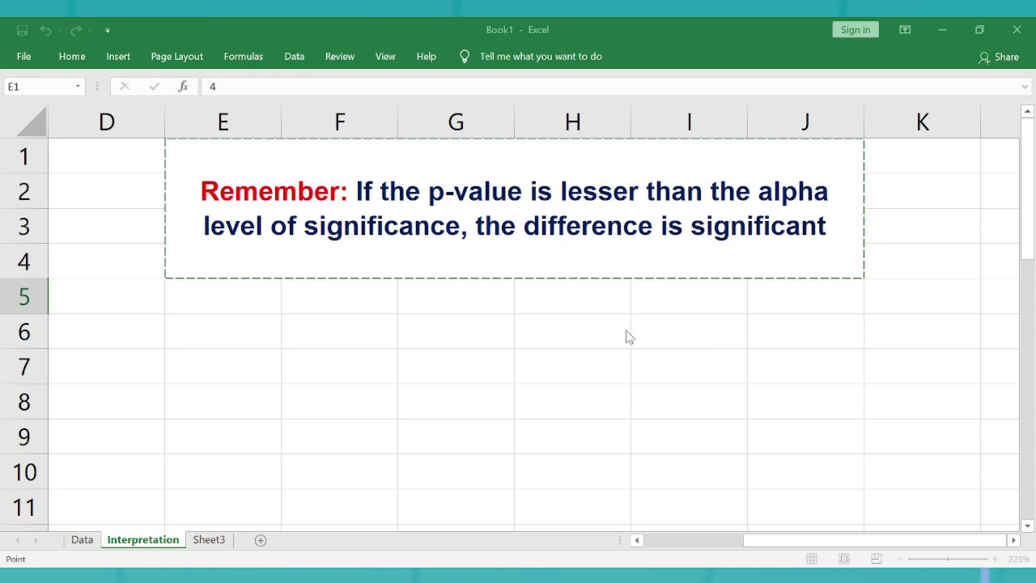
{"action": "key", "text": "Escape"}
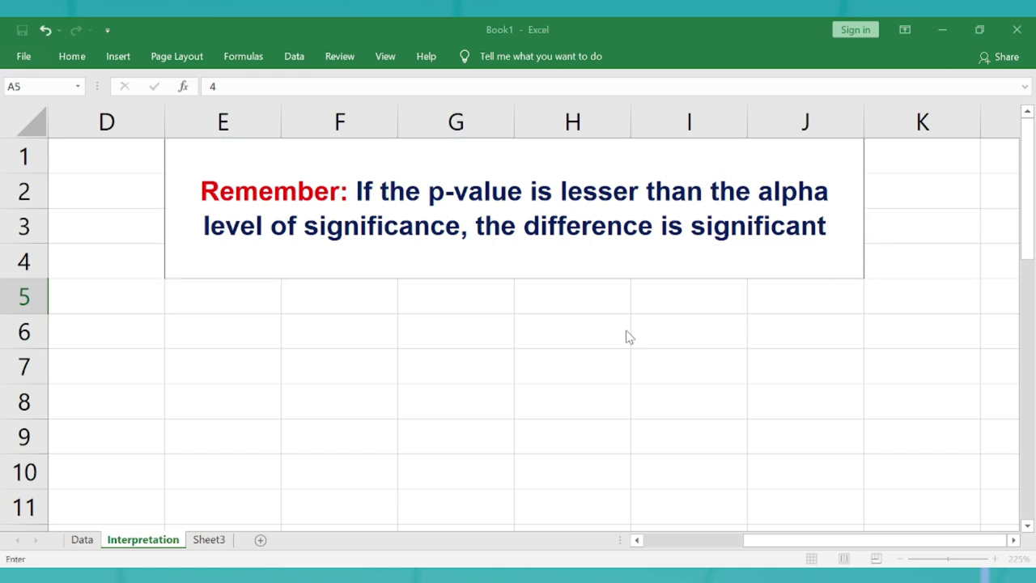
{"action": "left_click", "coordinate": [200, 328]}
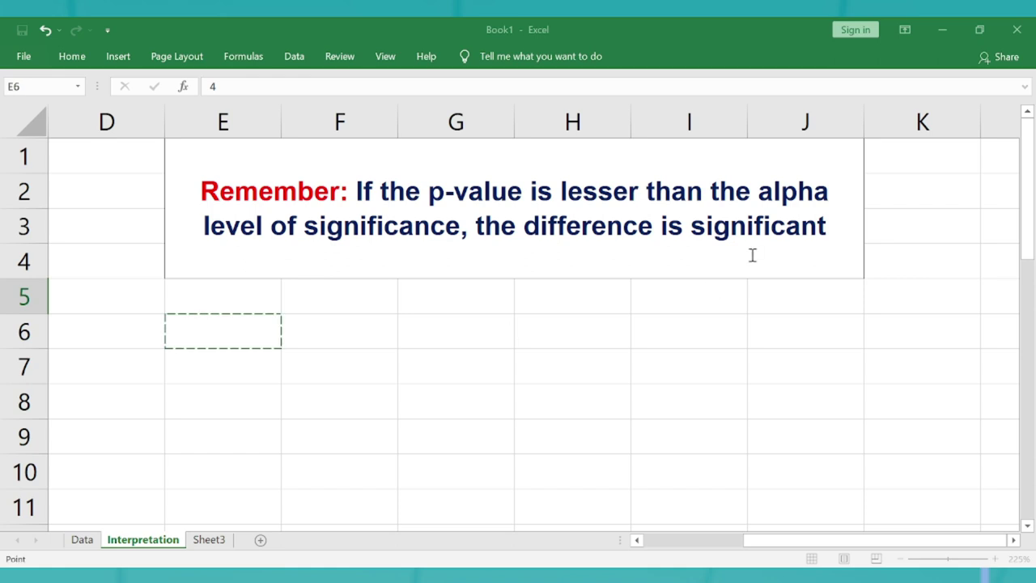
{"action": "key", "text": "Return"}
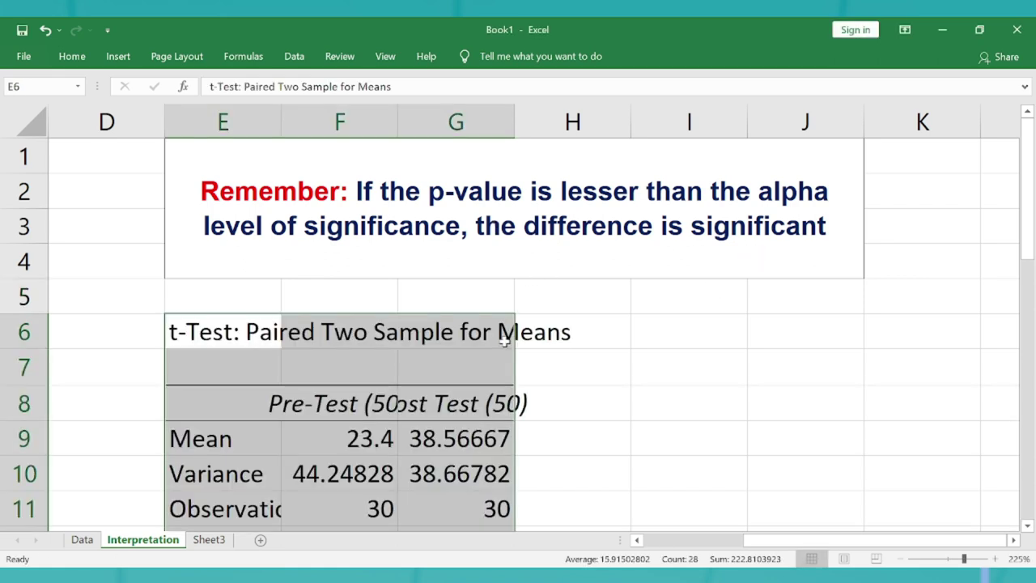
Autofit columns E, F and G to the contents of the t-test output table.
{"action": "scroll", "coordinate": [504, 341], "scroll_direction": "down", "scroll_amount": 5}
{"action": "left_click", "coordinate": [416, 109]}
{"action": "left_click_drag", "start_coordinate": [417, 108], "coordinate": [370, 111]}
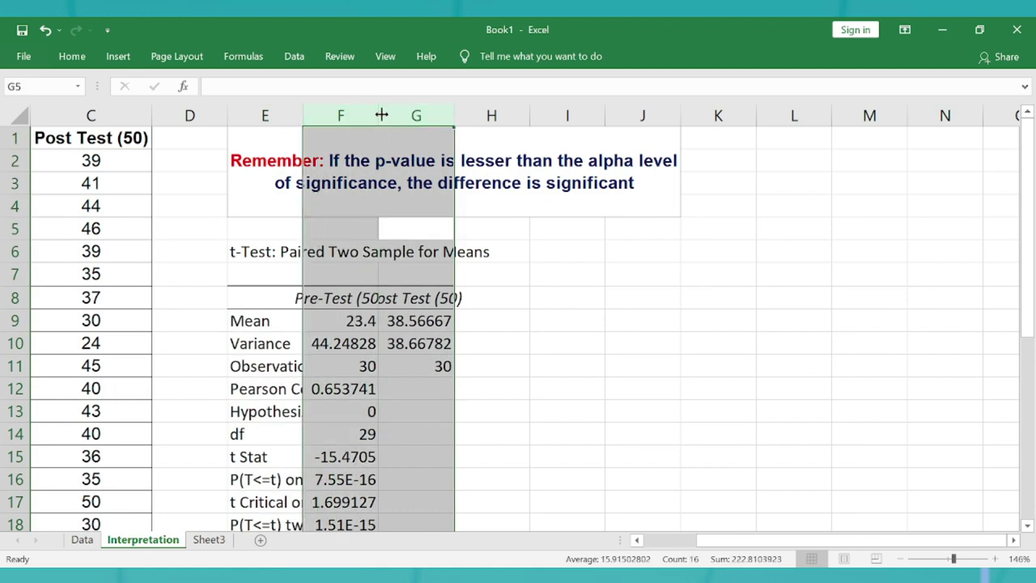
{"action": "double_click", "coordinate": [381, 115]}
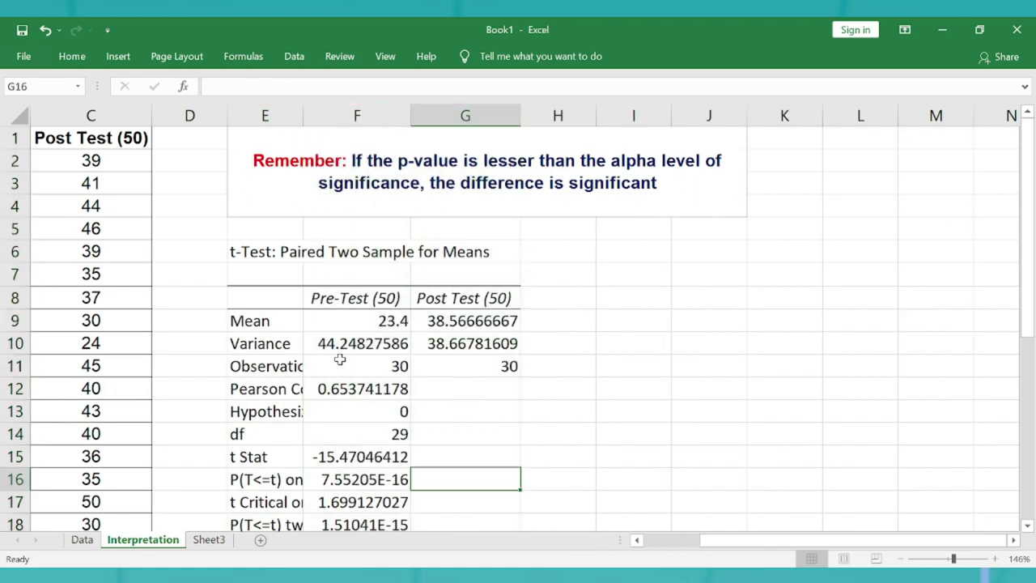
{"action": "key", "text": "Left"}
{"action": "double_click", "coordinate": [301, 103]}
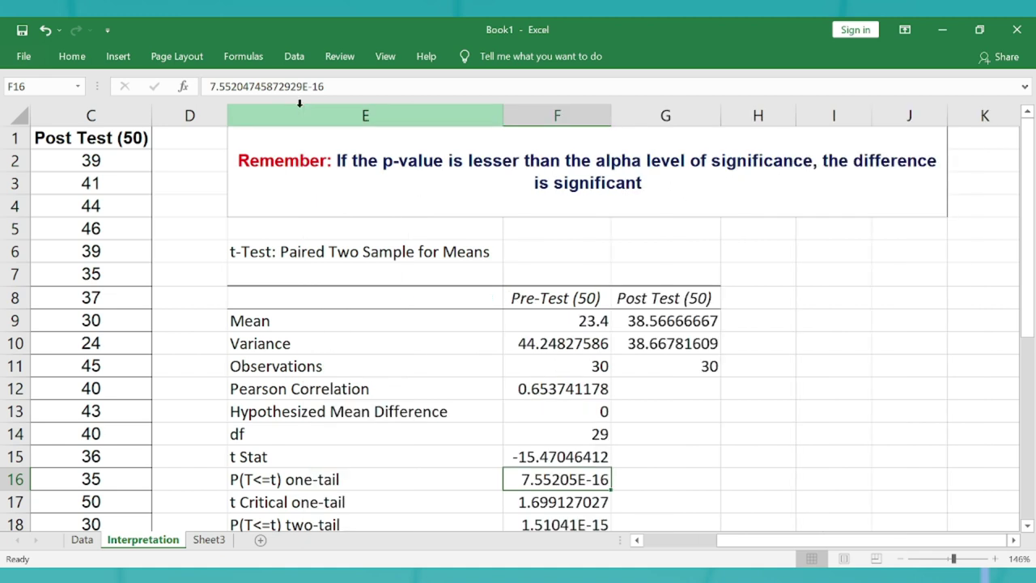
Format the t-test results in F9:G19 as Number with three decimal places.
{"action": "left_click_drag", "start_coordinate": [582, 321], "coordinate": [637, 477]}
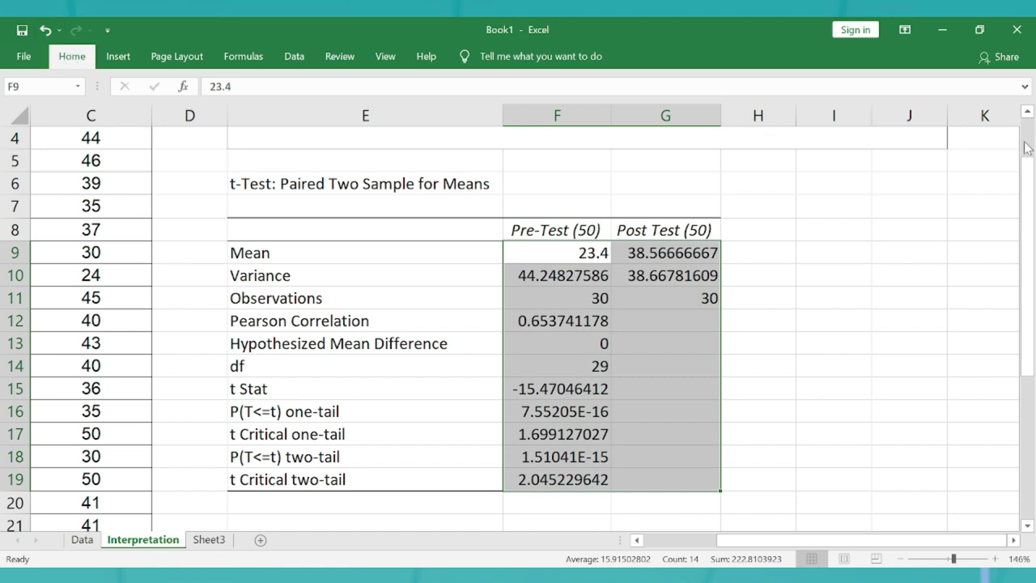
{"action": "key", "text": "ctrl+F1"}
{"action": "left_click", "coordinate": [534, 88]}
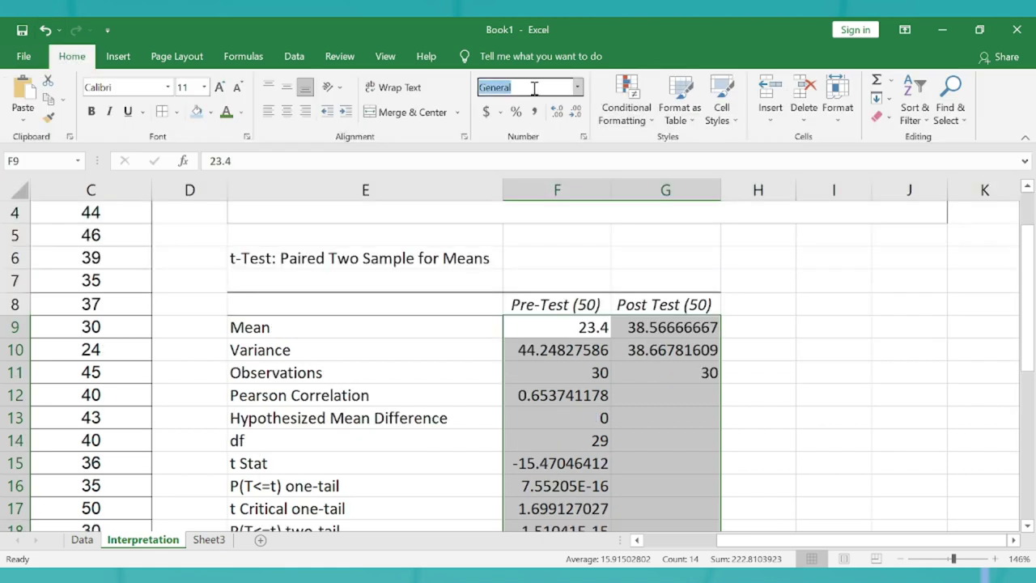
{"action": "key", "text": "Return"}
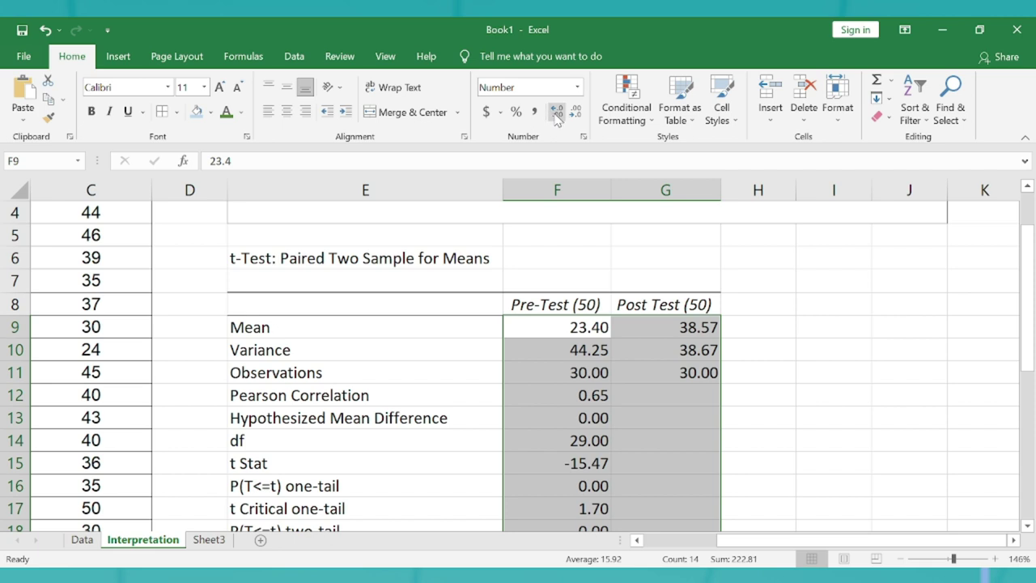
{"action": "left_click", "coordinate": [557, 113]}
Examine the formatted t-test results down to the t Critical two-tail row.
{"action": "left_click", "coordinate": [581, 353]}
{"action": "key", "text": "Down"}
{"action": "key", "text": "Down"}
{"action": "key", "text": "Down"}
{"action": "key", "text": "Down"}
{"action": "key", "text": "Down"}
{"action": "key", "text": "Down"}
{"action": "key", "text": "Down"}
{"action": "key", "text": "Down"}
{"action": "key", "text": "Down"}
{"action": "key", "text": "Down"}
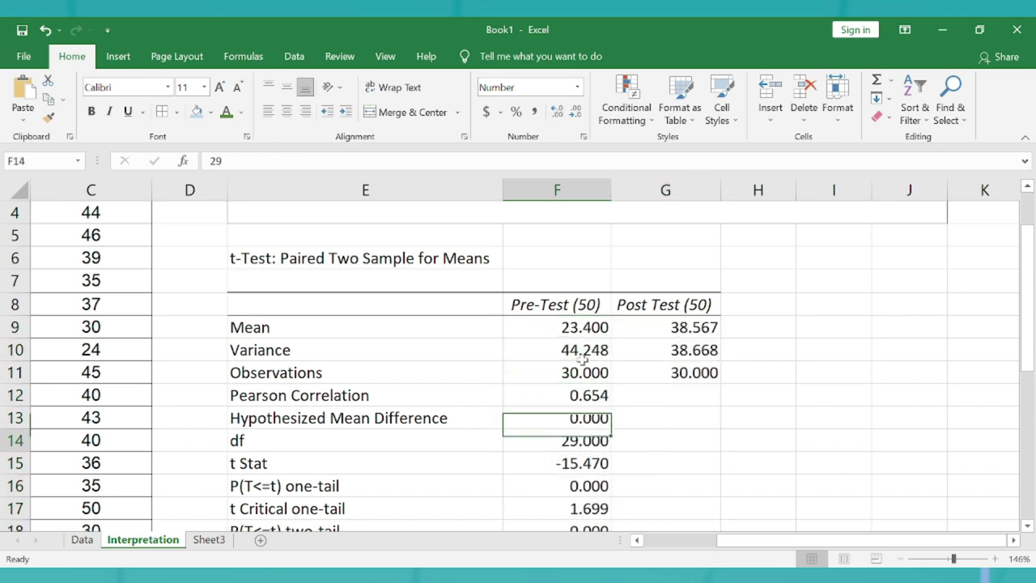
{"action": "key", "text": "Right"}
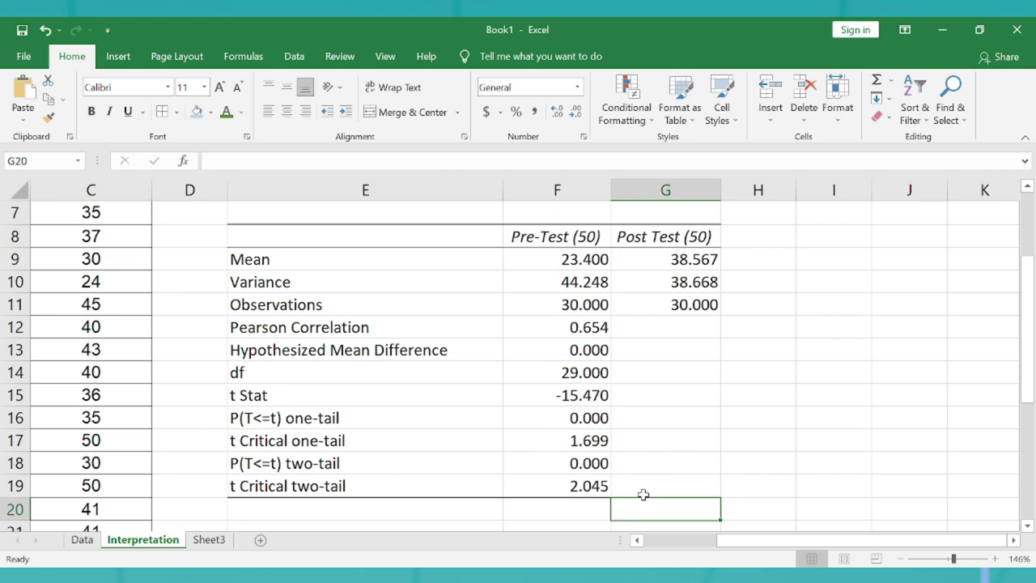
Fill the t Stat row (E15:F15) and the P(T<=t) two-tail row (E18:F18) with yellow.
{"action": "left_click", "coordinate": [382, 394]}
{"action": "left_click_drag", "start_coordinate": [427, 394], "coordinate": [564, 396]}
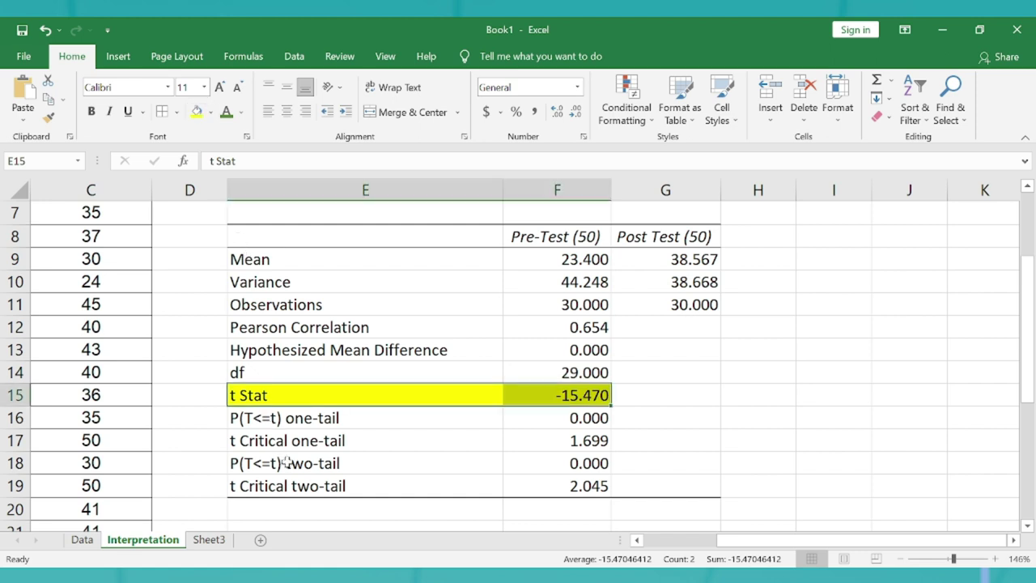
{"action": "left_click_drag", "start_coordinate": [300, 465], "coordinate": [550, 469]}
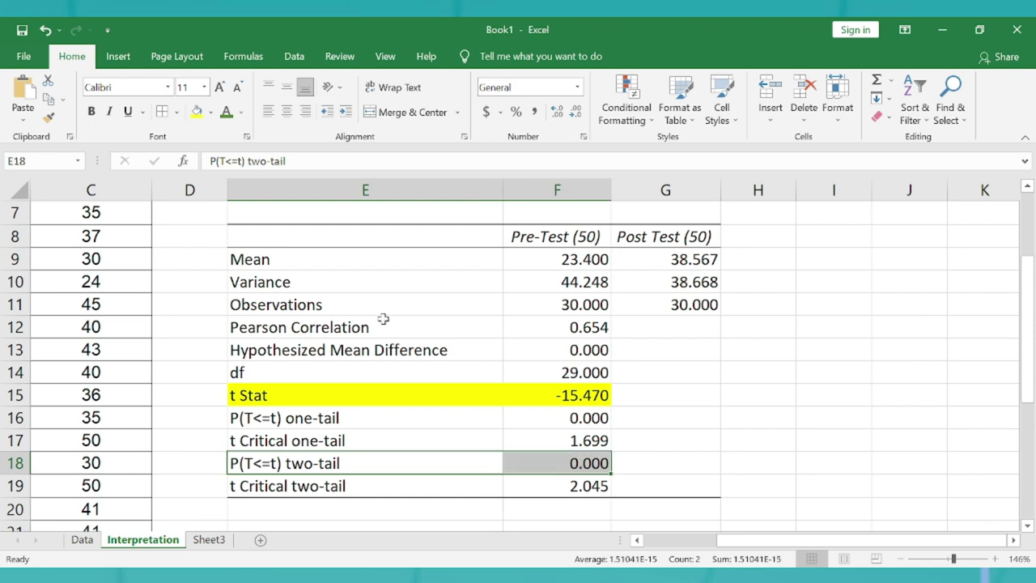
{"action": "left_click", "coordinate": [197, 112]}
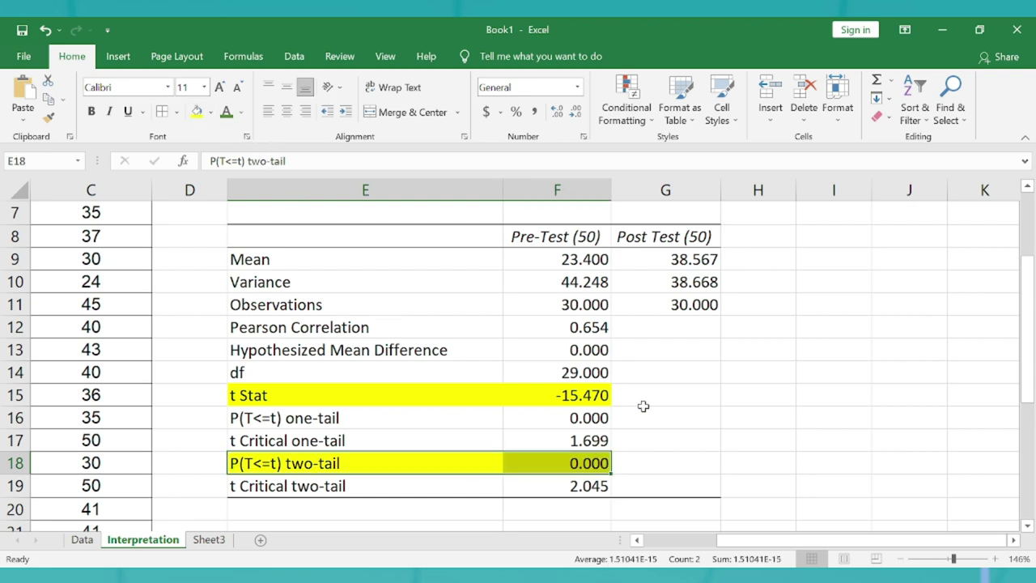
Label the P(T<=t) two-tail result by entering "P-value" in cell G18.
{"action": "left_click", "coordinate": [651, 464]}
{"action": "scroll", "coordinate": [650, 464], "scroll_direction": "up", "scroll_amount": 8, "text": "ctrl"}
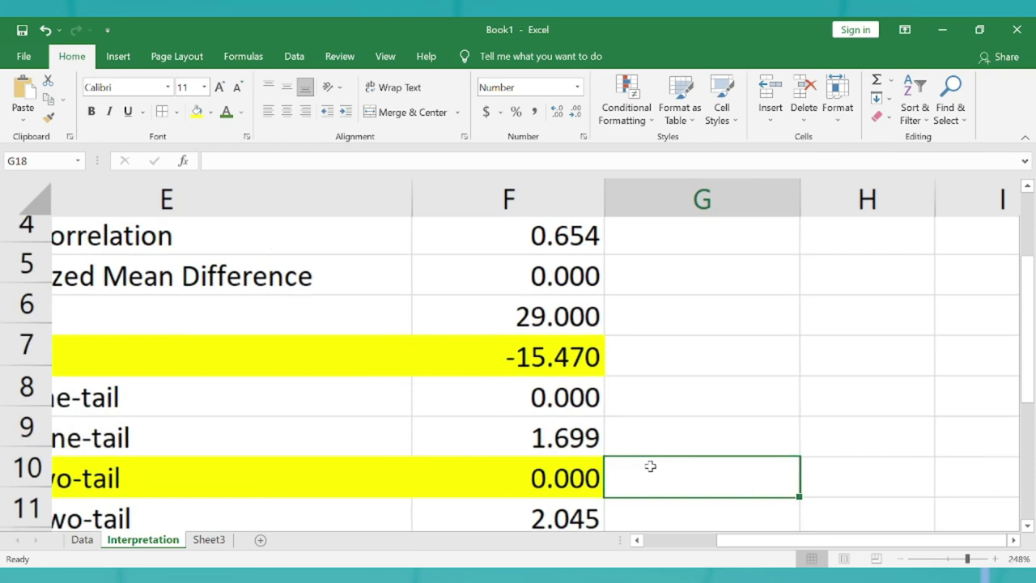
{"action": "type", "text": "P0va"}
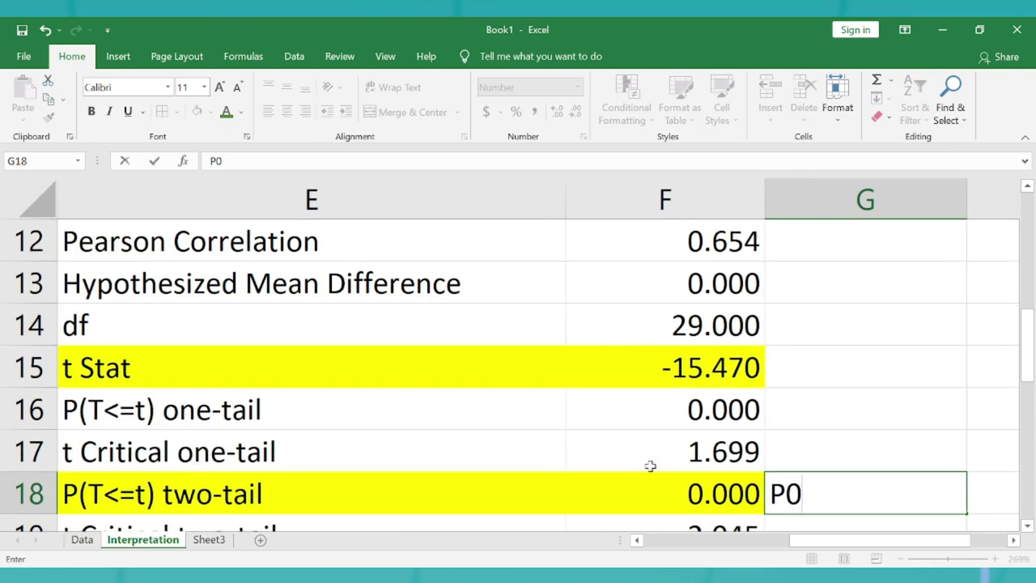
{"action": "key", "text": "BackSpace"}
{"action": "key", "text": "BackSpace"}
{"action": "key", "text": "BackSpace"}
{"action": "type", "text": "-value"}
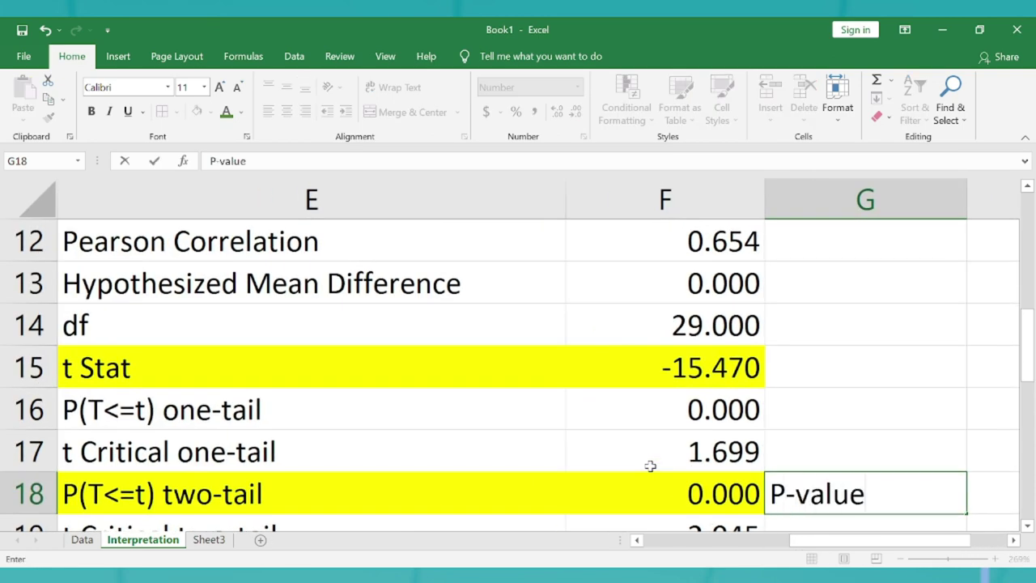
{"action": "key", "text": "Return"}
Label the t Stat result by entering "Computed Value" in cell G15.
{"action": "scroll", "coordinate": [649, 465], "scroll_direction": "down", "scroll_amount": 5}
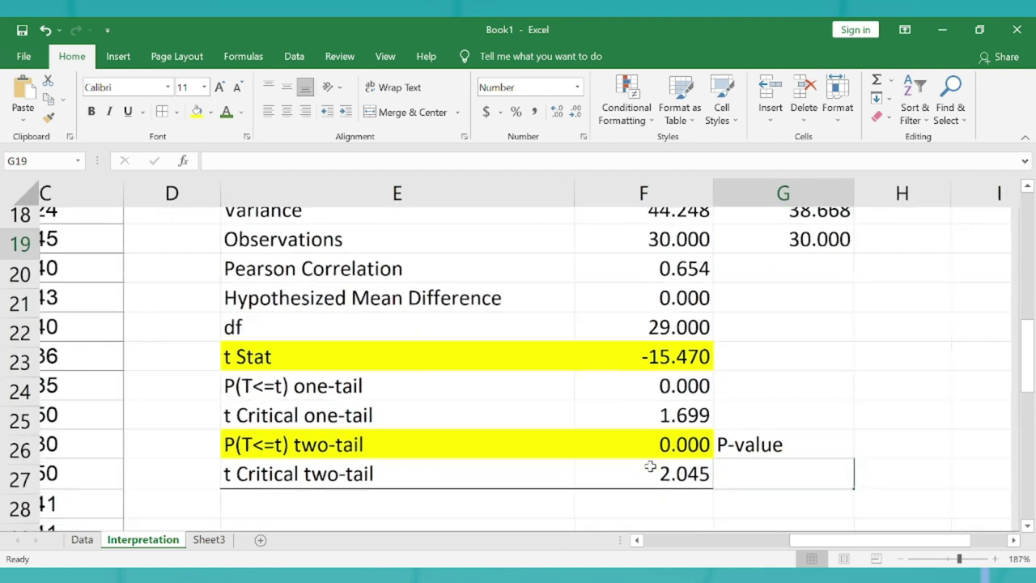
{"action": "left_click", "coordinate": [846, 367]}
{"action": "type", "text": "COm"}
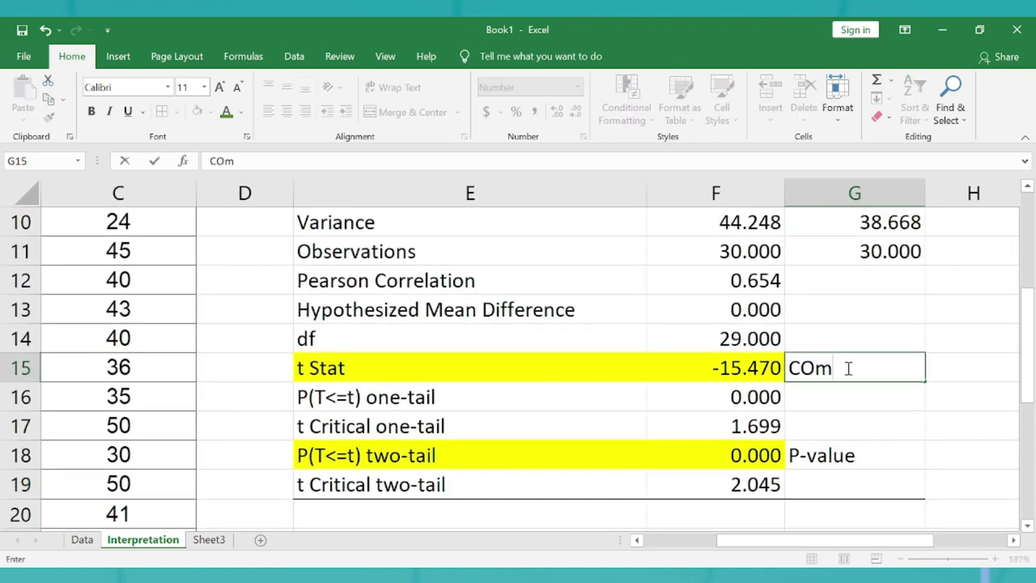
{"action": "type", "text": "puted Value"}
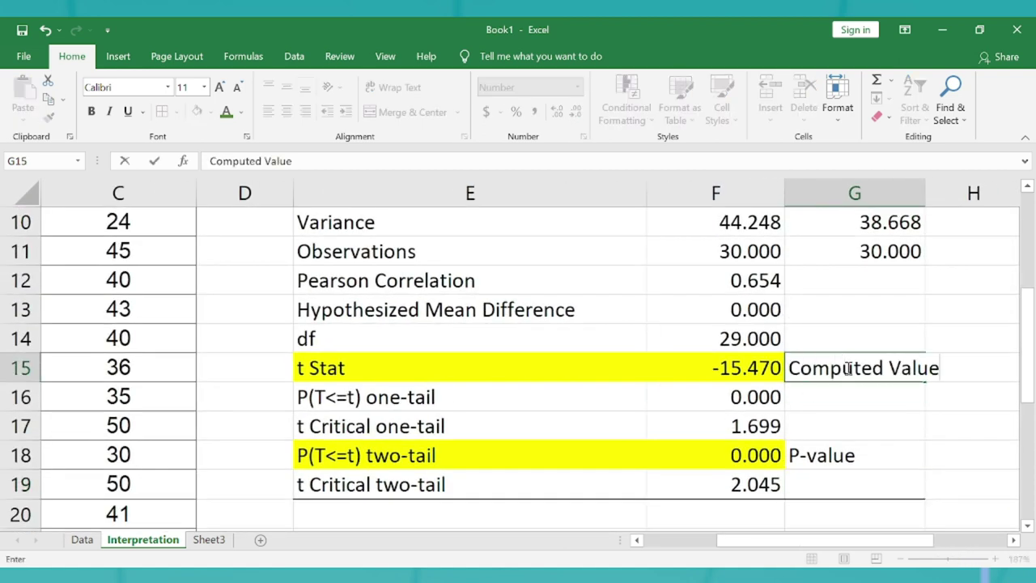
{"action": "key", "text": "Return"}
{"action": "scroll", "coordinate": [846, 368], "scroll_direction": "down", "scroll_amount": 5}
{"action": "key", "text": "Up"}
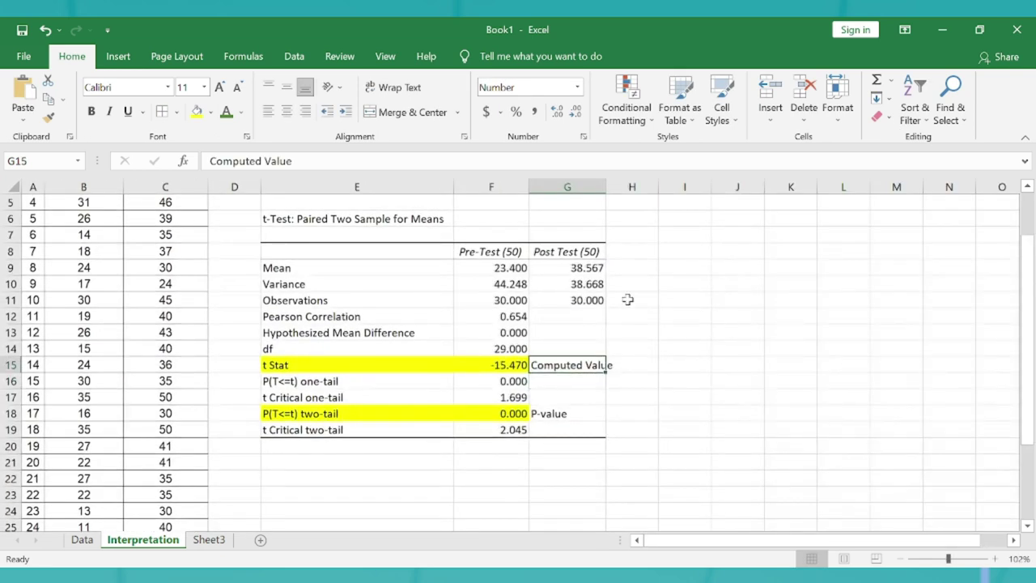
{"action": "key", "text": "Right"}
{"action": "key", "text": "Right"}
{"action": "key", "text": "Down"}
{"action": "key", "text": "Down"}
{"action": "key", "text": "Down"}
{"action": "key", "text": "Down"}
{"action": "key", "text": "Down"}
{"action": "key", "text": "Down"}
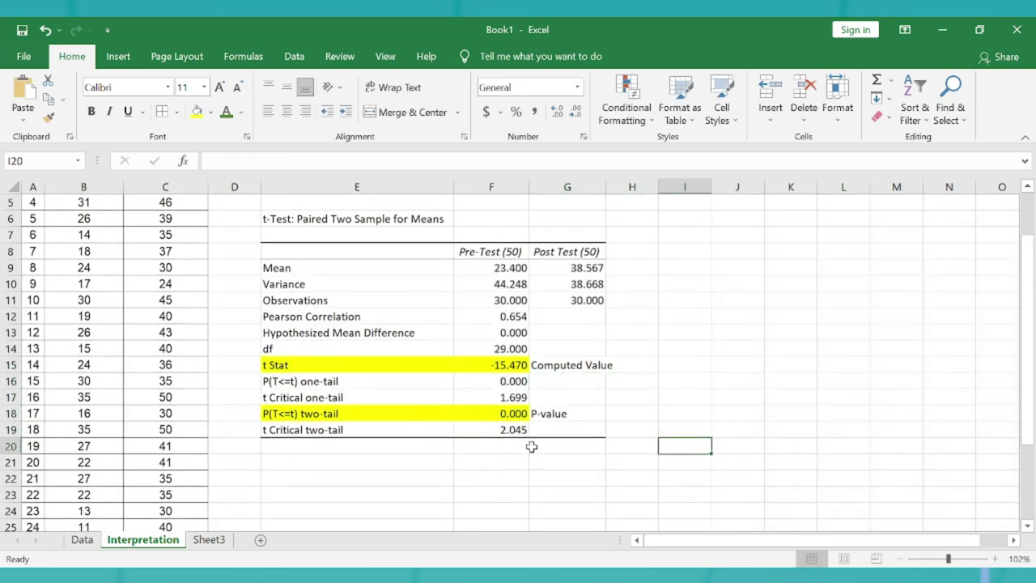
{"action": "key", "text": "Right"}
{"action": "key", "text": "Right"}
{"action": "key", "text": "Right"}
{"action": "key", "text": "Right"}
{"action": "key", "text": "Right"}
{"action": "key", "text": "Right"}
{"action": "key", "text": "Right"}
{"action": "key", "text": "Right"}
{"action": "key", "text": "Right"}
{"action": "key", "text": "Up"}
{"action": "key", "text": "Up"}
{"action": "key", "text": "Up"}
{"action": "key", "text": "Up"}
{"action": "key", "text": "Up"}
{"action": "key", "text": "Up"}
{"action": "key", "text": "Up"}
{"action": "key", "text": "Up"}
{"action": "key", "text": "Left"}
{"action": "key", "text": "Left"}
{"action": "key", "text": "Left"}
{"action": "key", "text": "Left"}
{"action": "key", "text": "Left"}
Start a summary table beside the t-test output by entering "Test", "Pre" and "Post" in cells I8:I10.
{"action": "left_click", "coordinate": [490, 234]}
{"action": "key", "text": "Down"}
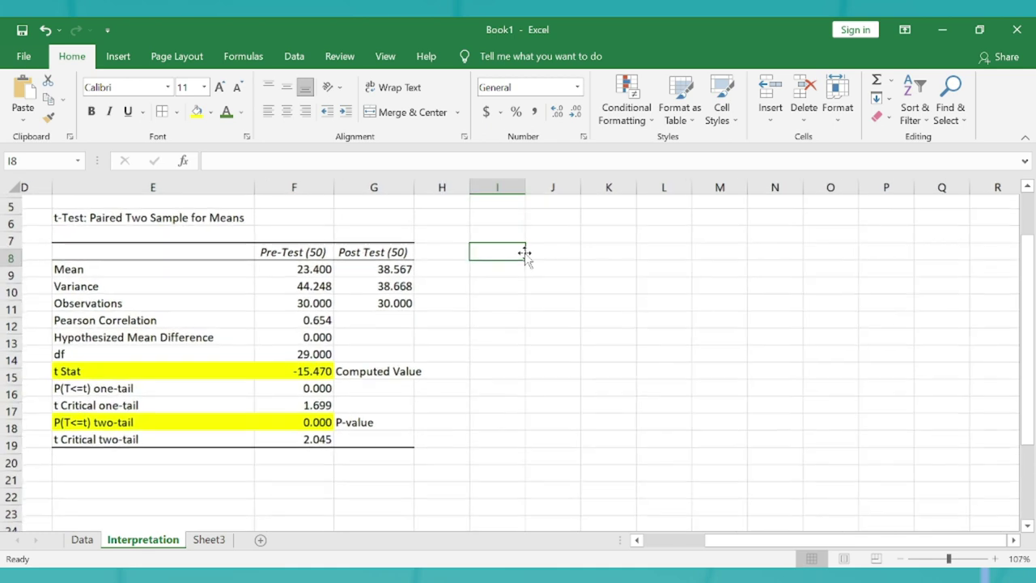
{"action": "scroll", "coordinate": [524, 253], "scroll_direction": "up", "scroll_amount": 1}
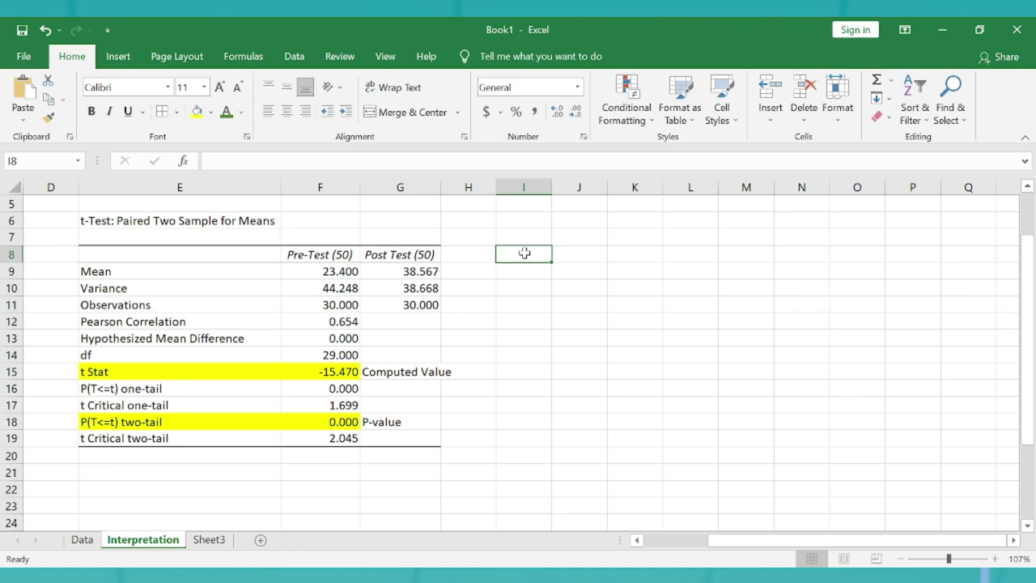
{"action": "type", "text": "Test"}
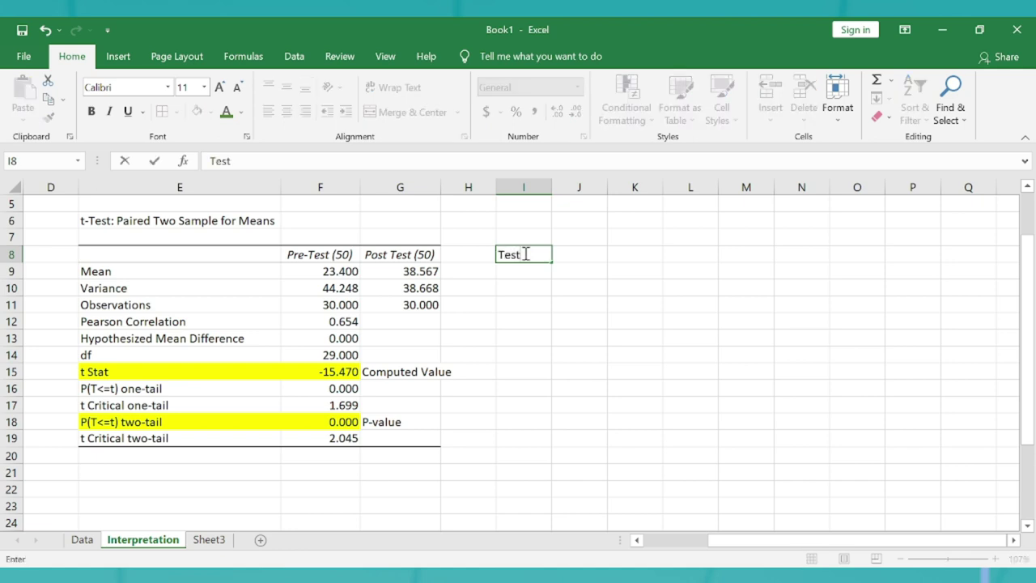
{"action": "key", "text": "Return"}
{"action": "type", "text": "Pre"}
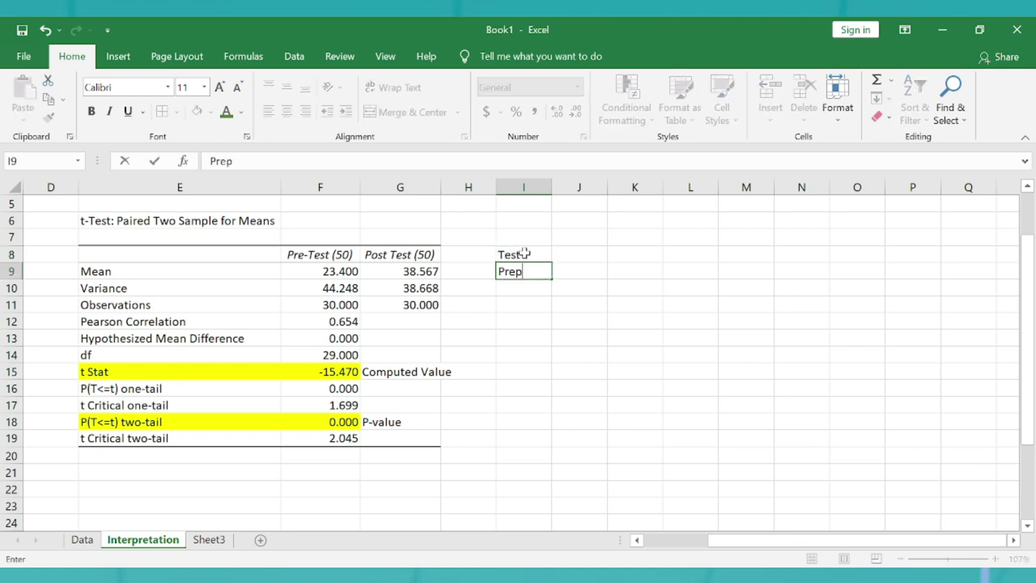
{"action": "key", "text": "Return"}
{"action": "type", "text": "Pos"}
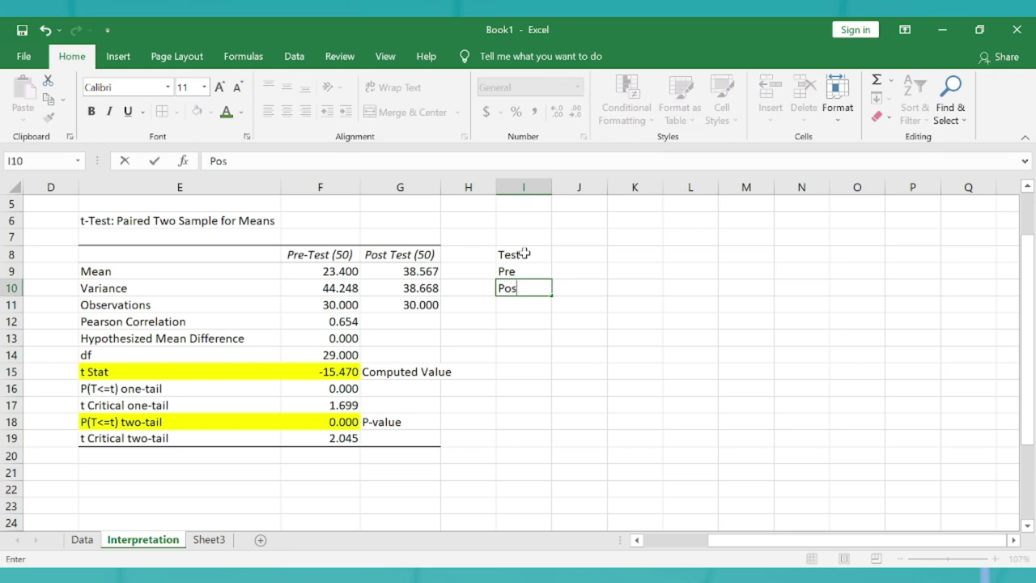
Add the column headings "Mean" in J8 and "SD" in K8 of the summary table.
{"action": "key", "text": "Right"}
{"action": "key", "text": "Up"}
{"action": "key", "text": "Up"}
{"action": "type", "text": "Mean"}
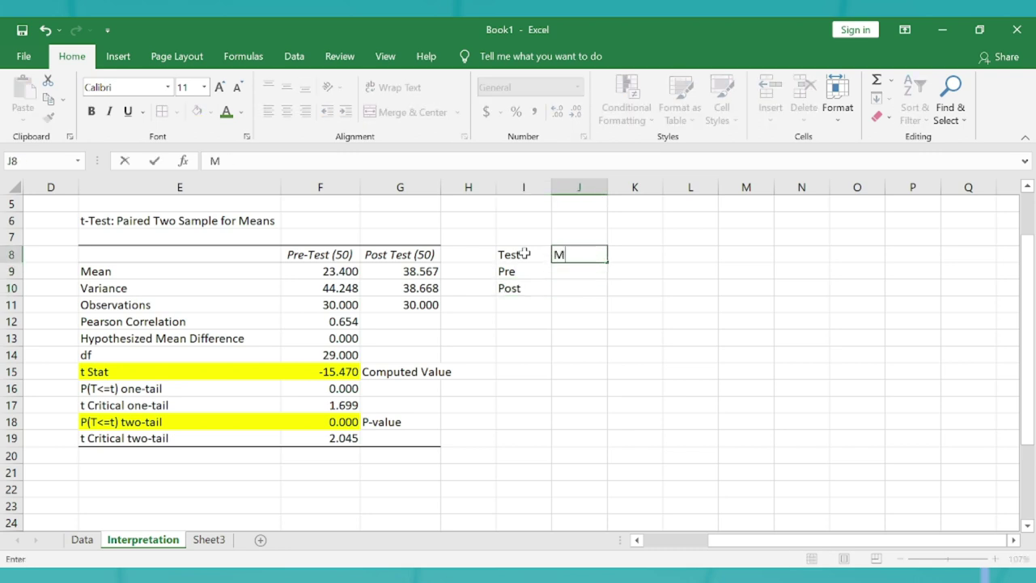
{"action": "key", "text": "Right"}
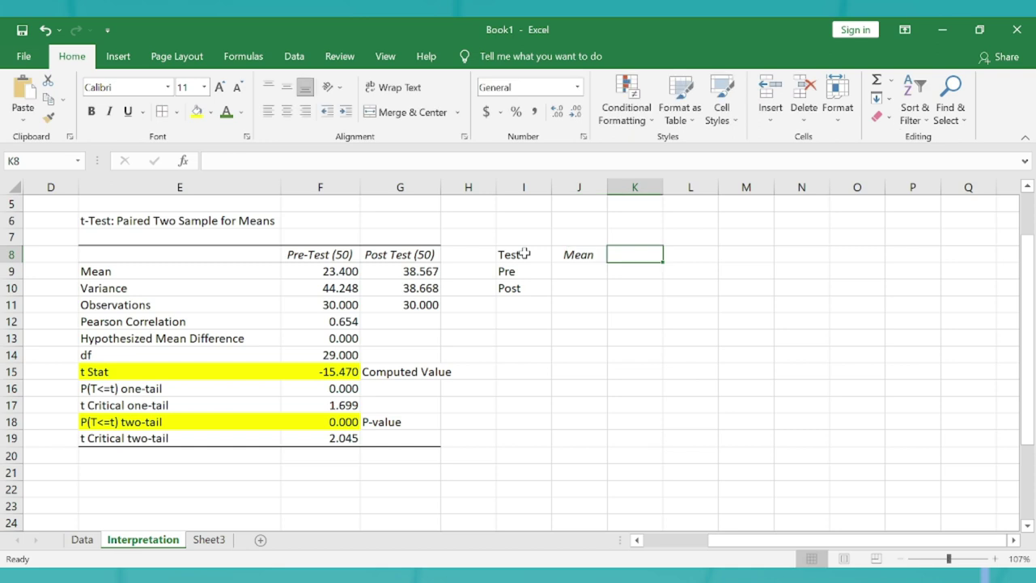
{"action": "scroll", "coordinate": [524, 254], "scroll_direction": "up", "scroll_amount": 2, "text": "ctrl"}
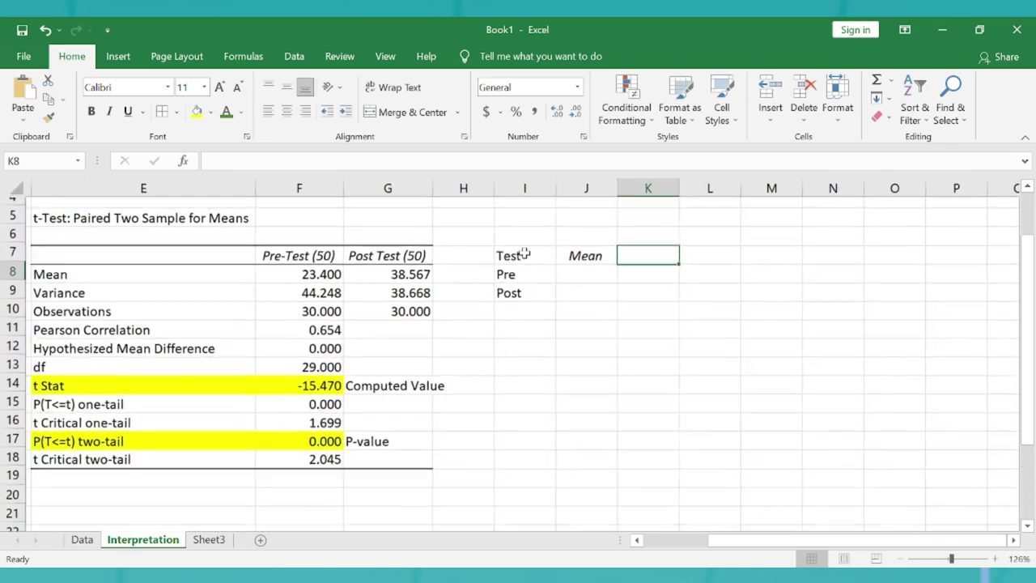
{"action": "scroll", "coordinate": [525, 254], "scroll_direction": "down", "scroll_amount": 2, "text": "ctrl"}
{"action": "scroll", "coordinate": [525, 254], "scroll_direction": "up", "scroll_amount": 4, "text": "ctrl"}
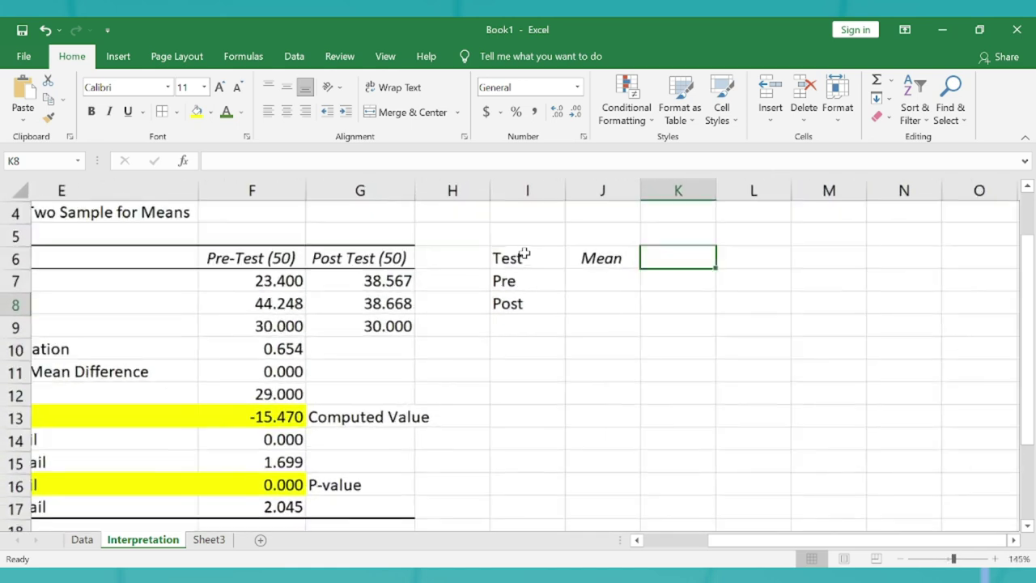
{"action": "scroll", "coordinate": [524, 254], "scroll_direction": "down", "scroll_amount": 4, "text": "ctrl"}
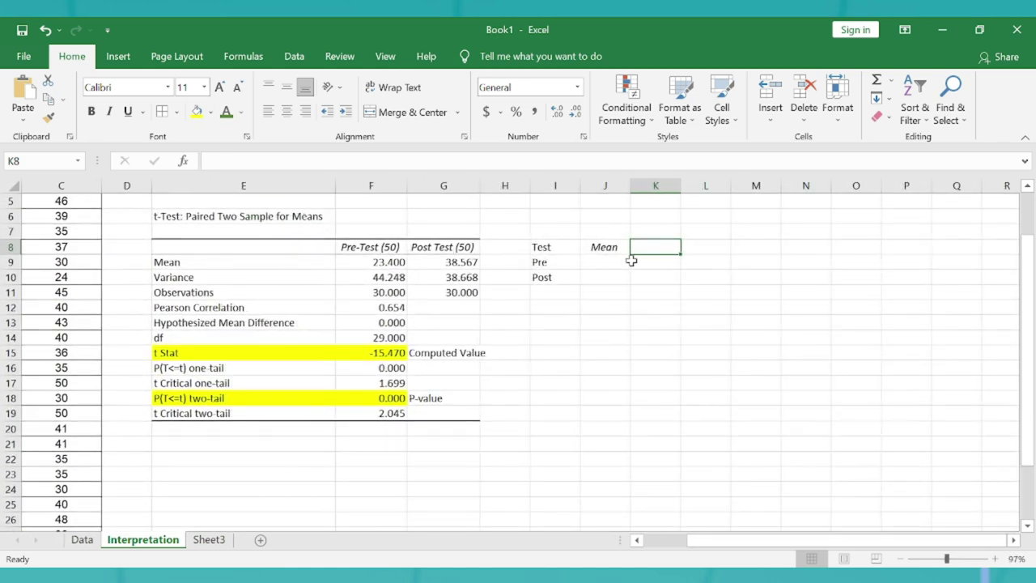
{"action": "type", "text": "SD"}
{"action": "key", "text": "Return"}
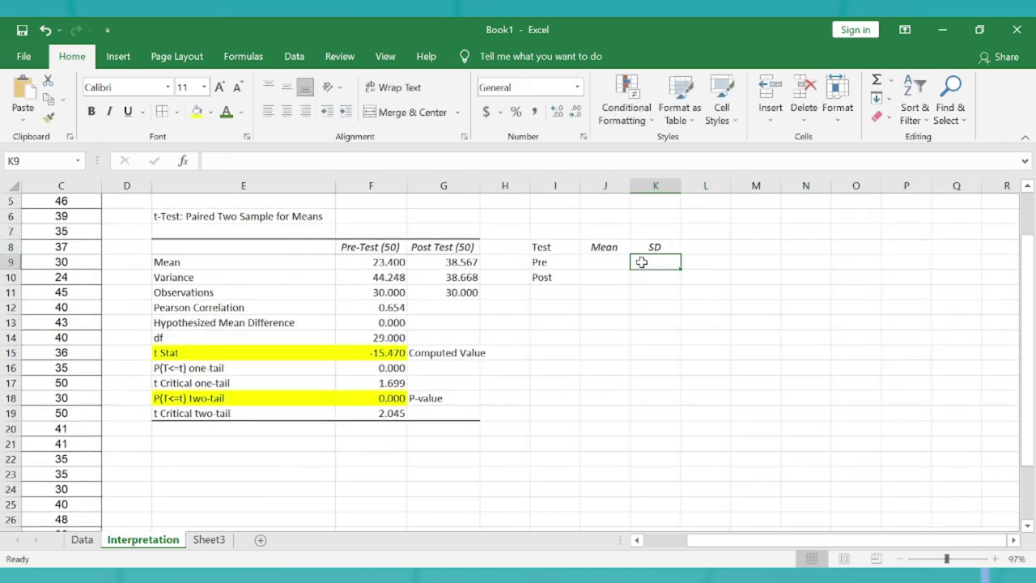
Move the pre-test mean from F9 into cell J9 of the summary table.
{"action": "key", "text": "Left"}
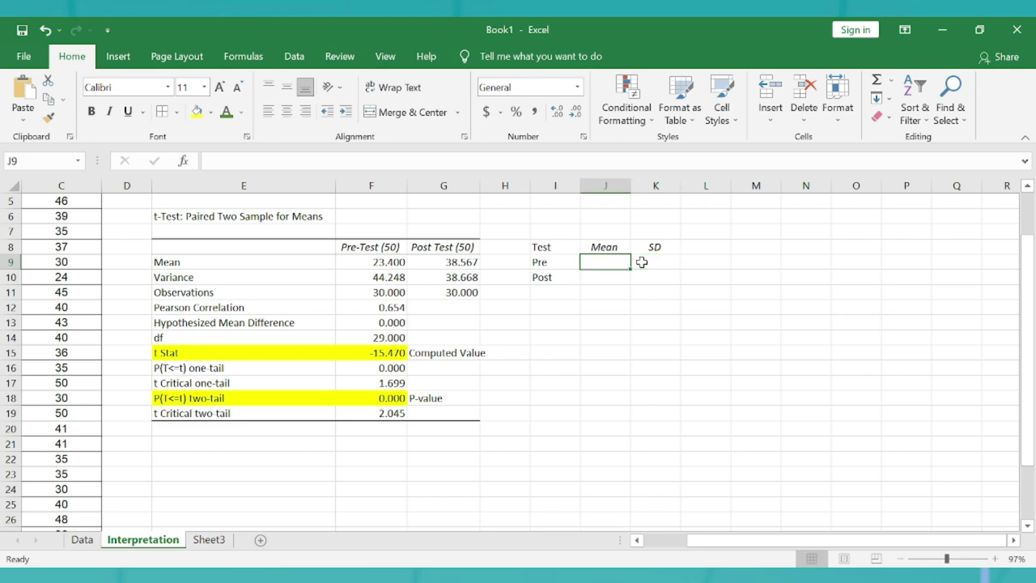
{"action": "left_click", "coordinate": [389, 265]}
{"action": "key", "text": "ctrl+c"}
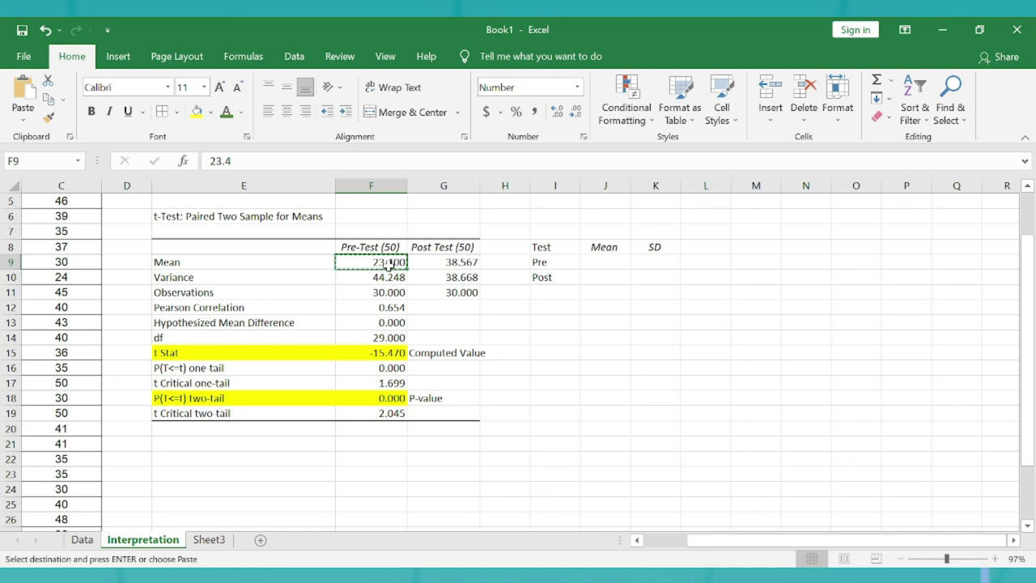
{"action": "left_click", "coordinate": [606, 262]}
{"action": "scroll", "coordinate": [607, 260], "scroll_direction": "up", "scroll_amount": 4, "text": "ctrl"}
{"action": "key", "text": "Return"}
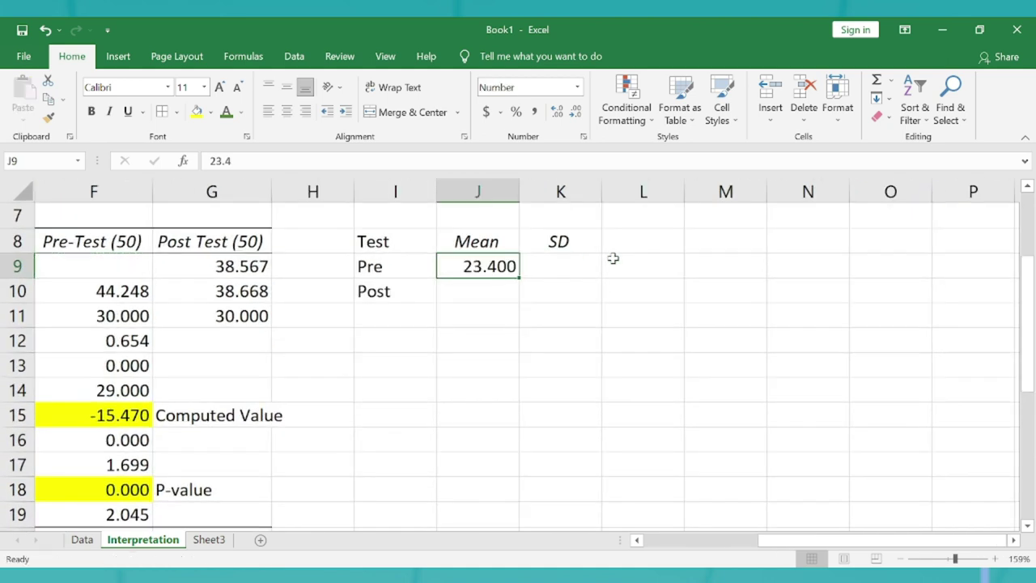
Move the post-test mean from G9 into cell J10 of the summary table.
{"action": "left_click", "coordinate": [223, 271]}
{"action": "key", "text": "ctrl+c"}
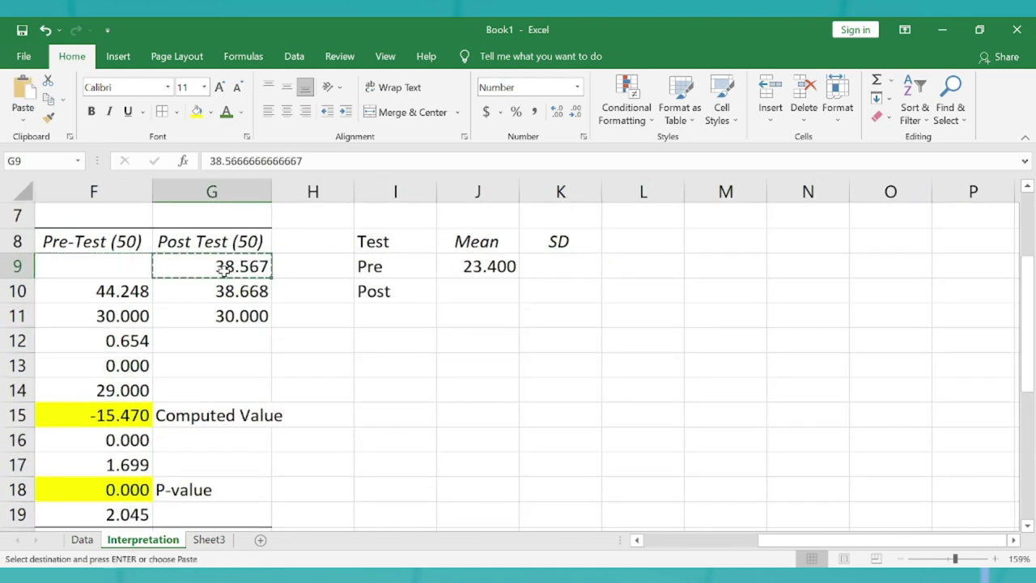
{"action": "left_click", "coordinate": [490, 289]}
{"action": "key", "text": "Return"}
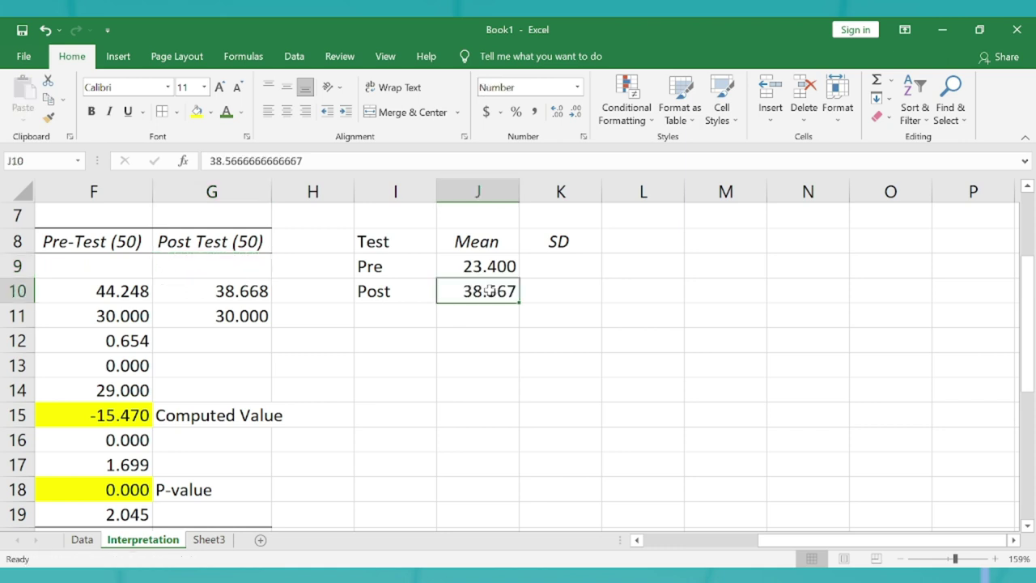
Calculate the pre-test standard deviation in K9 as the square root of the variance in F10, using =SQRT(F10.
{"action": "left_click", "coordinate": [564, 261]}
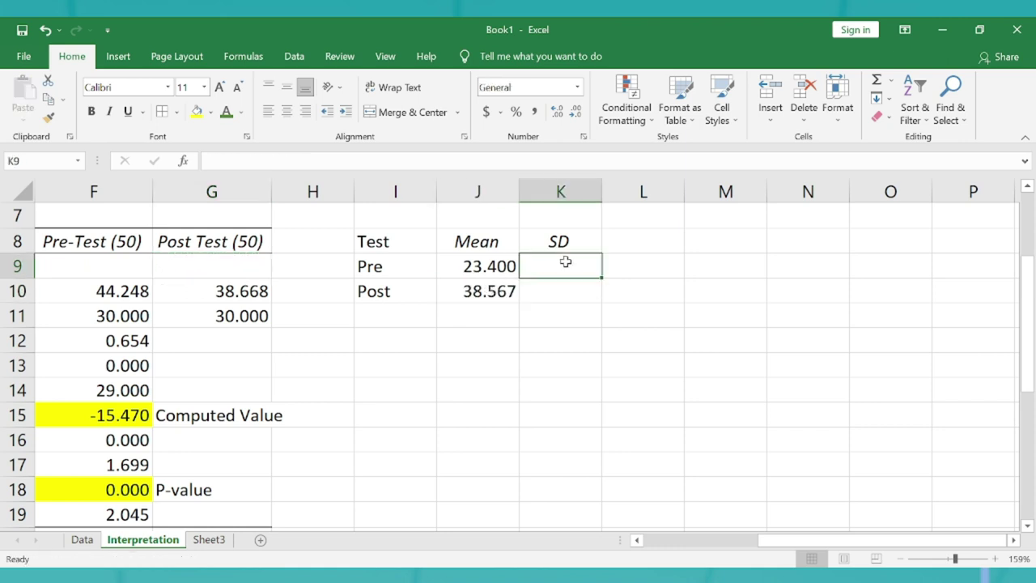
{"action": "type", "text": "=d"}
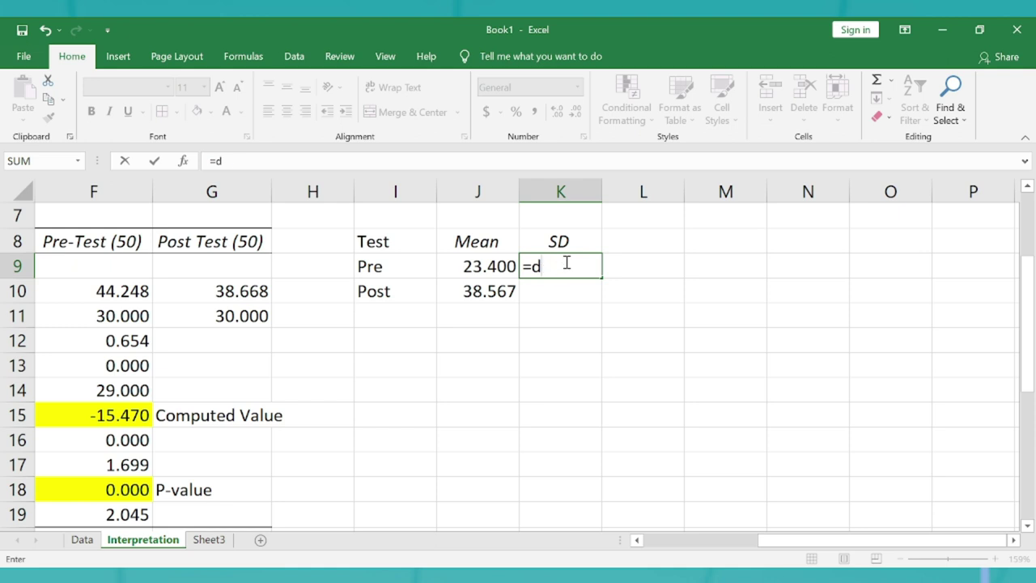
{"action": "type", "text": "qrqrt"}
{"action": "key", "text": "Tab"}
{"action": "left_click", "coordinate": [105, 320]}
{"action": "scroll", "coordinate": [105, 319], "scroll_direction": "left", "scroll_amount": 3}
{"action": "key", "text": "Down"}
{"action": "key", "text": "Up"}
{"action": "key", "text": "Up"}
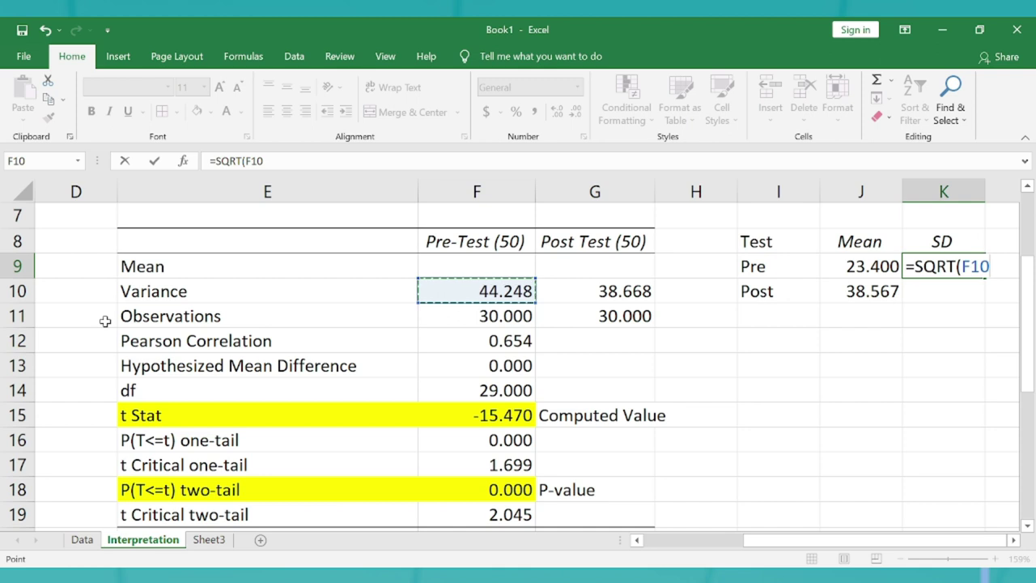
{"action": "key", "text": "Return"}
Calculate the post-test standard deviation in K10 as the square root of the variance in G10, using =SQRT(G10.
{"action": "type", "text": "=sqr"}
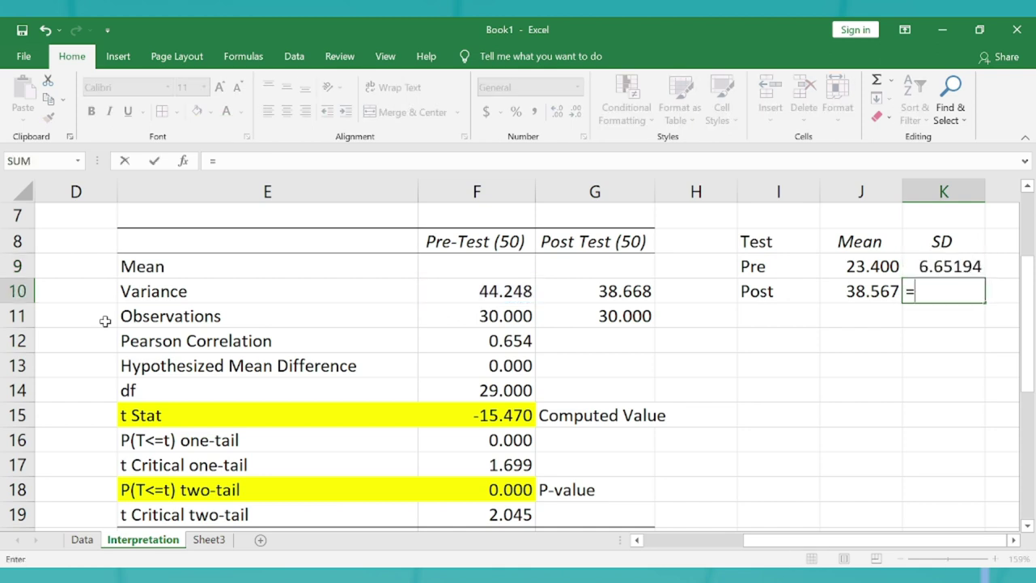
{"action": "key", "text": "Tab"}
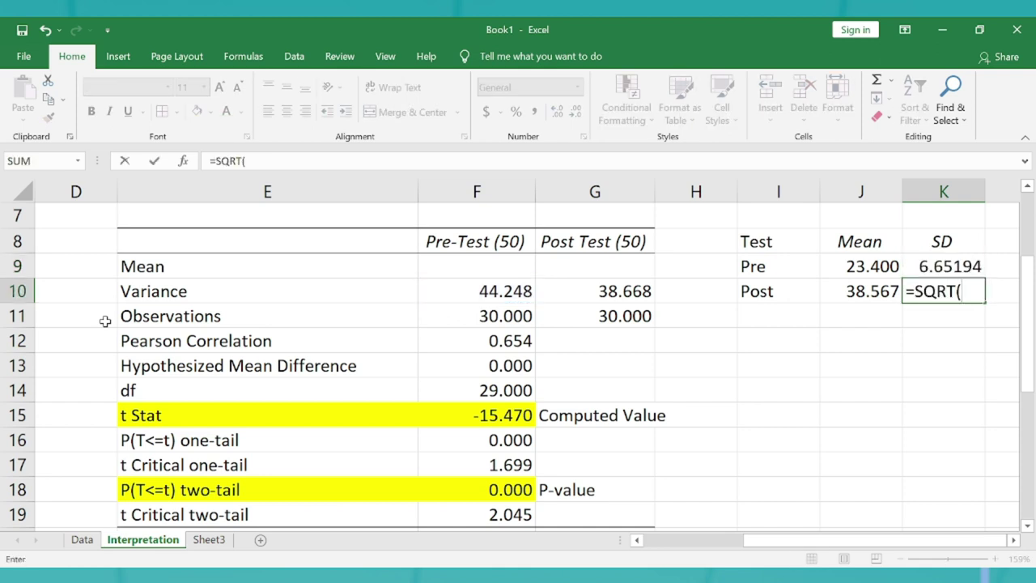
{"action": "left_click", "coordinate": [569, 291]}
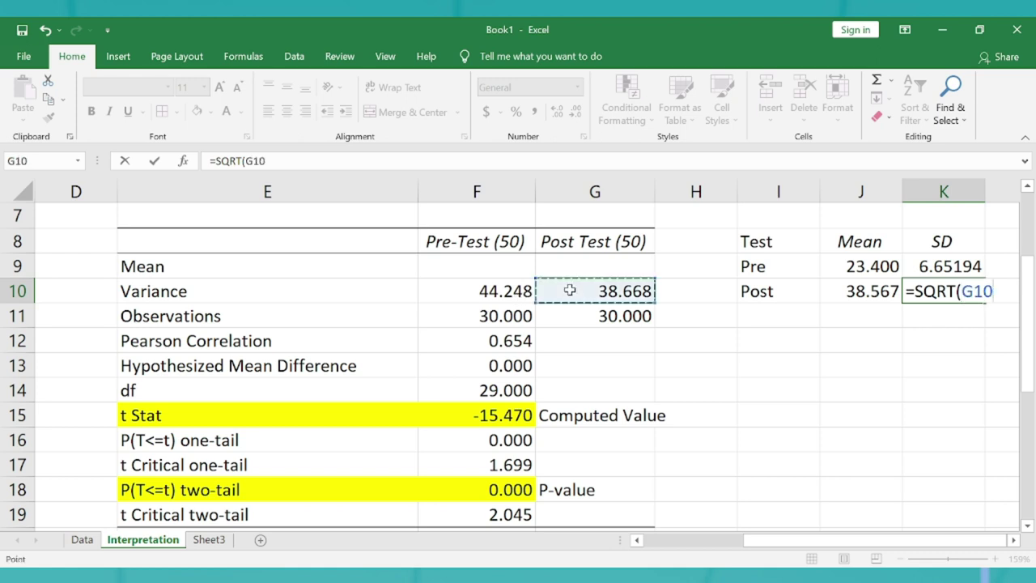
{"action": "key", "text": "ctrl+Return"}
Add the column heading "T-computed" in cell L8 of the summary table.
{"action": "key", "text": "shift+Up"}
{"action": "key", "text": "Right"}
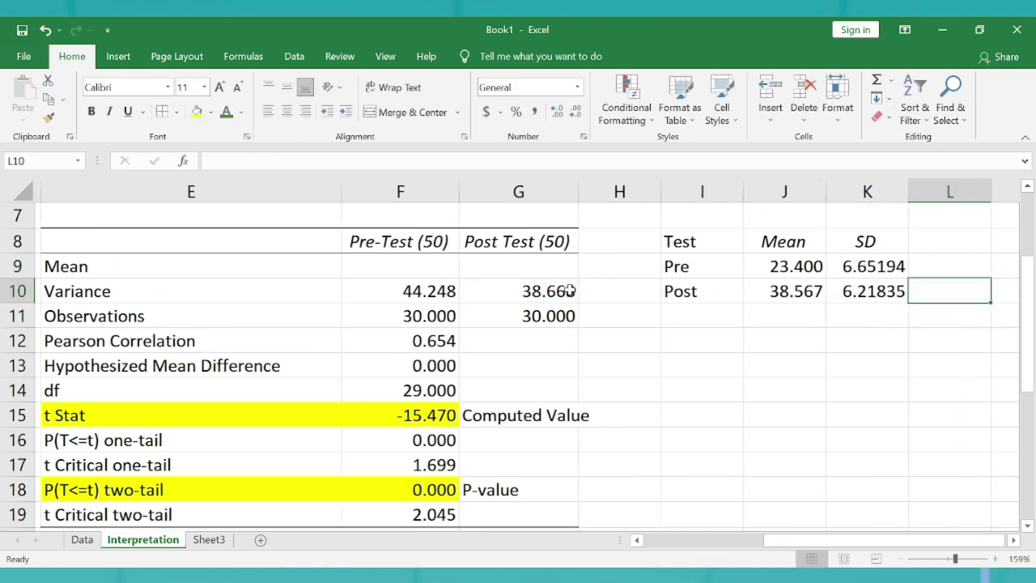
{"action": "key", "text": "Up"}
{"action": "key", "text": "Up"}
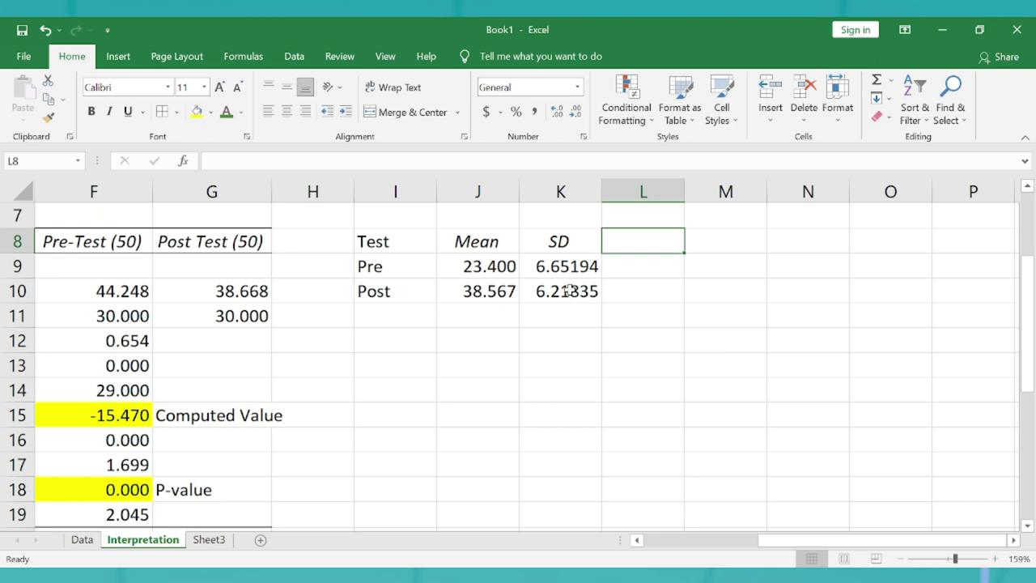
{"action": "type", "text": "T-computed"}
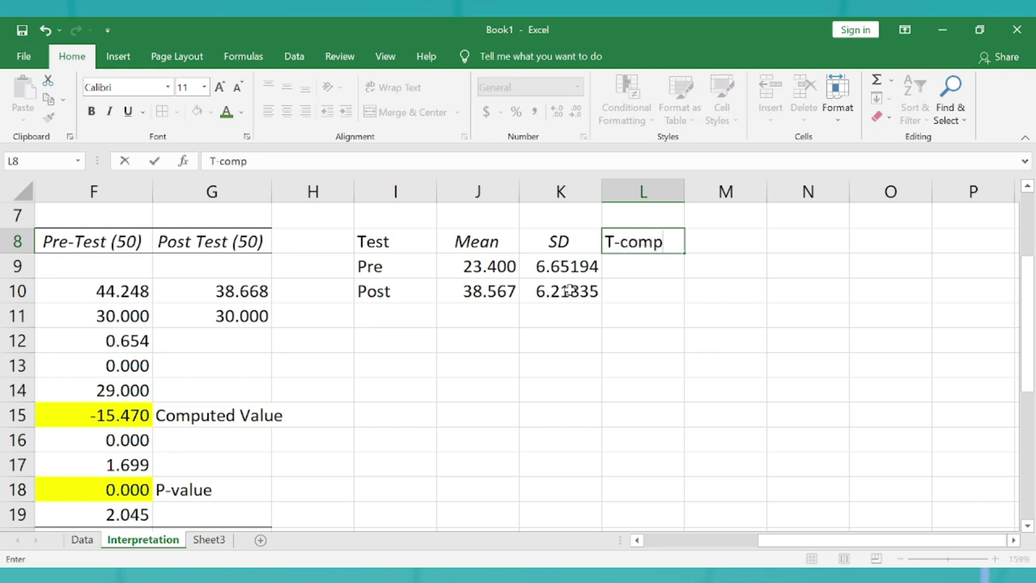
{"action": "key", "text": "Return"}
Merge and center cells L9:L10 under the T-computed heading and autofit the width of column L.
{"action": "key", "text": "shift+Down"}
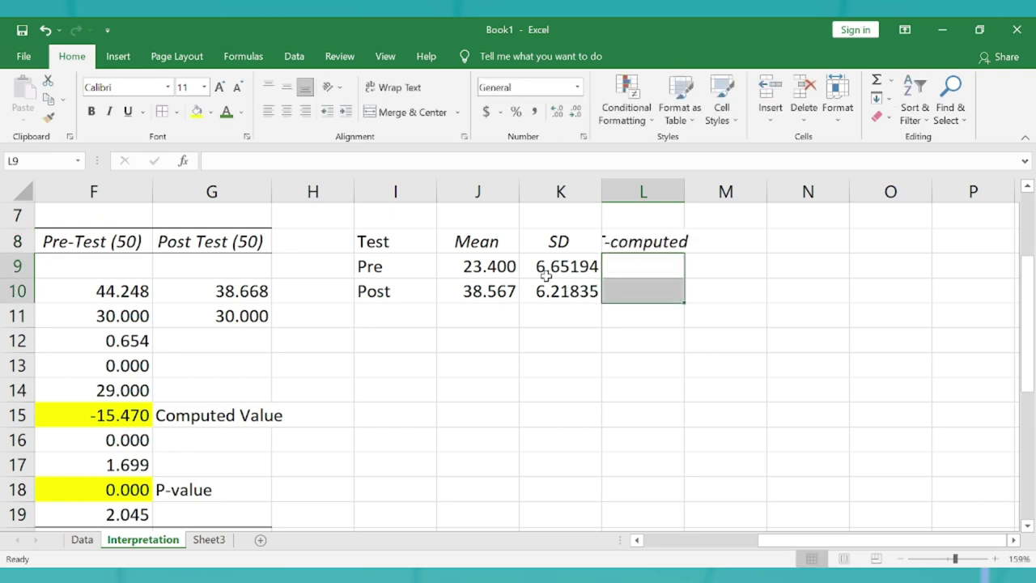
{"action": "left_click", "coordinate": [413, 113]}
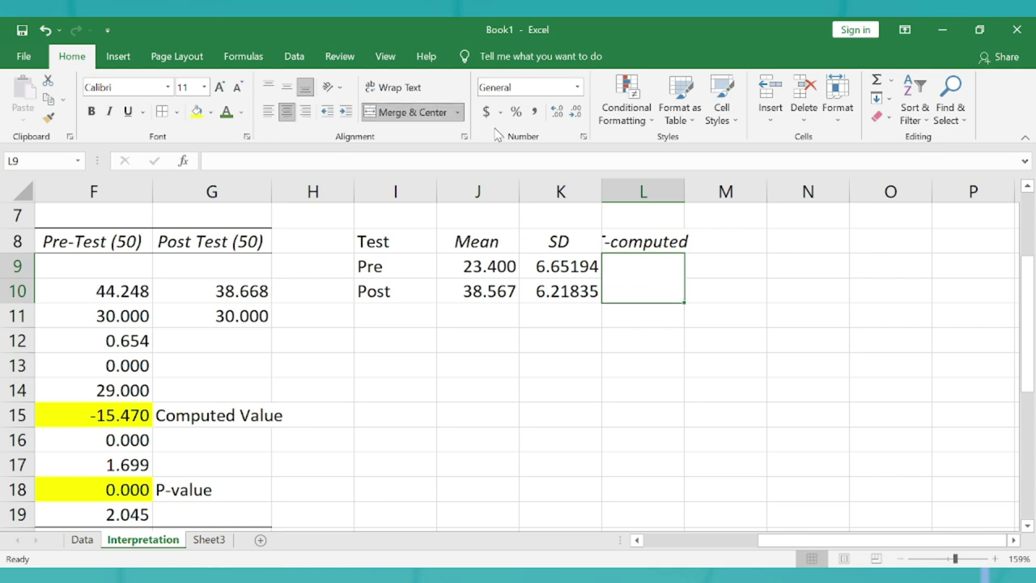
{"action": "double_click", "coordinate": [684, 186]}
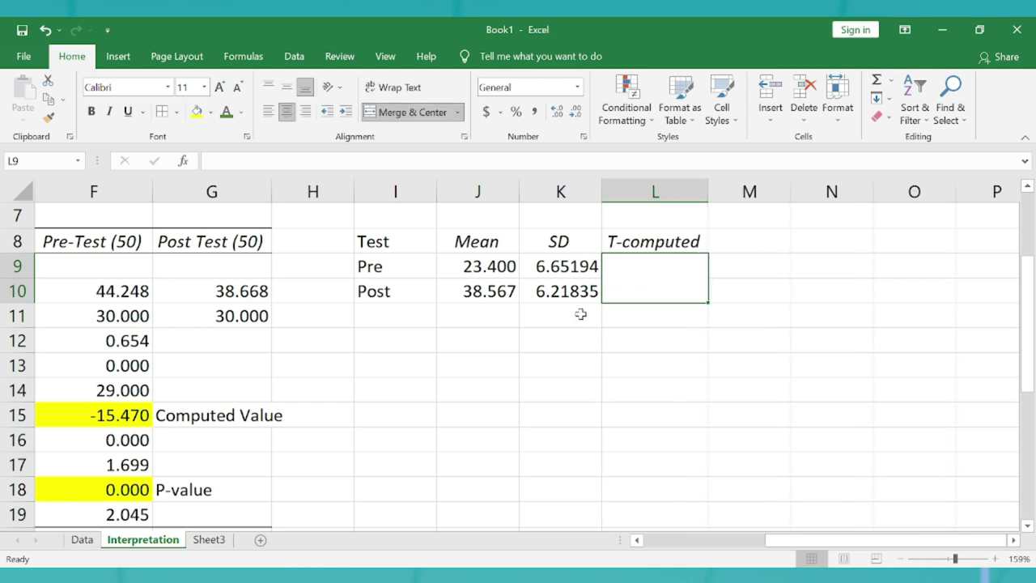
Enter -15.47 in the merged cell under the T-computed heading.
{"action": "left_click", "coordinate": [221, 404]}
{"action": "key", "text": "Left"}
{"action": "key", "text": "Left"}
{"action": "key", "text": "Right"}
{"action": "key", "text": "Right"}
{"action": "key", "text": "Right"}
{"action": "key", "text": "Right"}
{"action": "key", "text": "Right"}
{"action": "key", "text": "Right"}
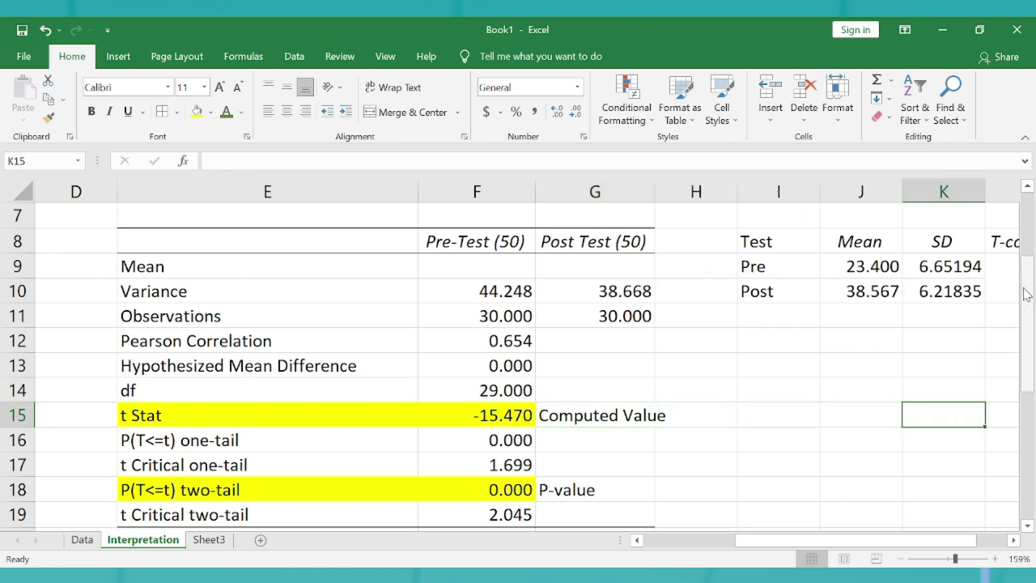
{"action": "left_click_drag", "start_coordinate": [1011, 292], "coordinate": [1011, 273]}
{"action": "type", "text": "-15.47"}
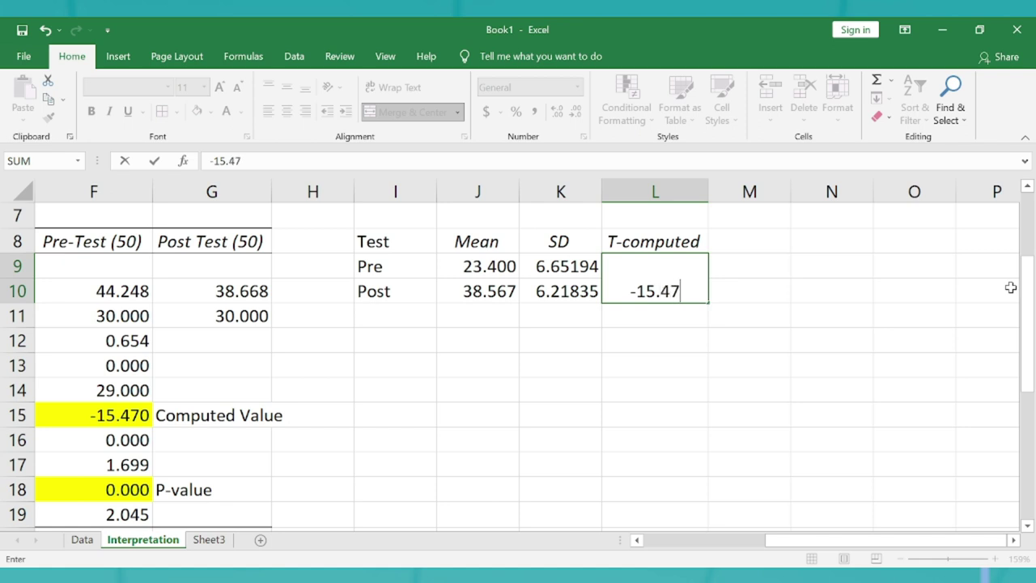
{"action": "key", "text": "Return"}
Copy the T-computed heading and its merged value cell from L8:L10 to M8:M10.
{"action": "key", "text": "Up"}
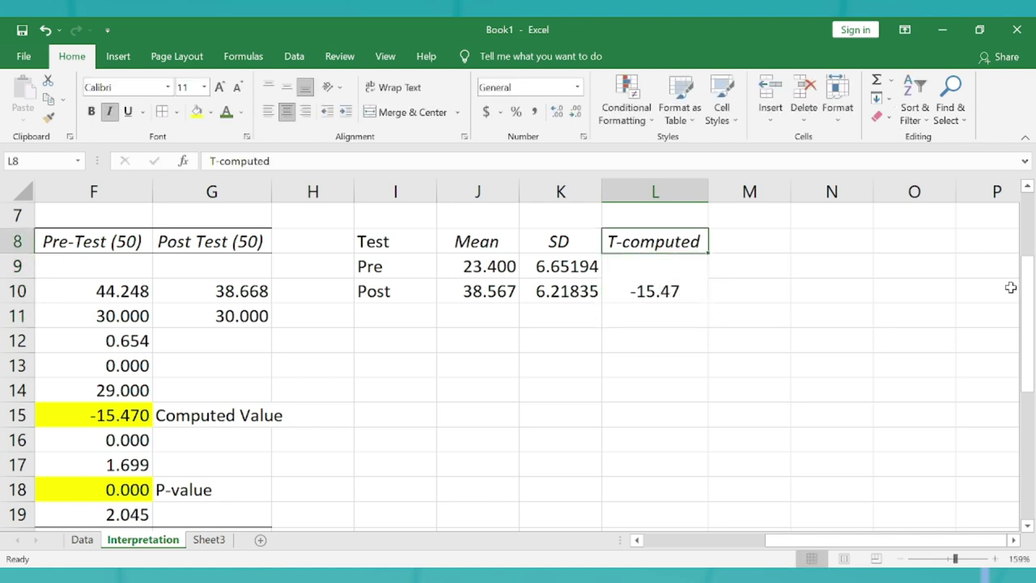
{"action": "key", "text": "shift+Down"}
{"action": "key", "text": "shift+Down"}
{"action": "key", "text": "ctrl+c"}
{"action": "key", "text": "Right"}
{"action": "key", "text": "ctrl+v"}
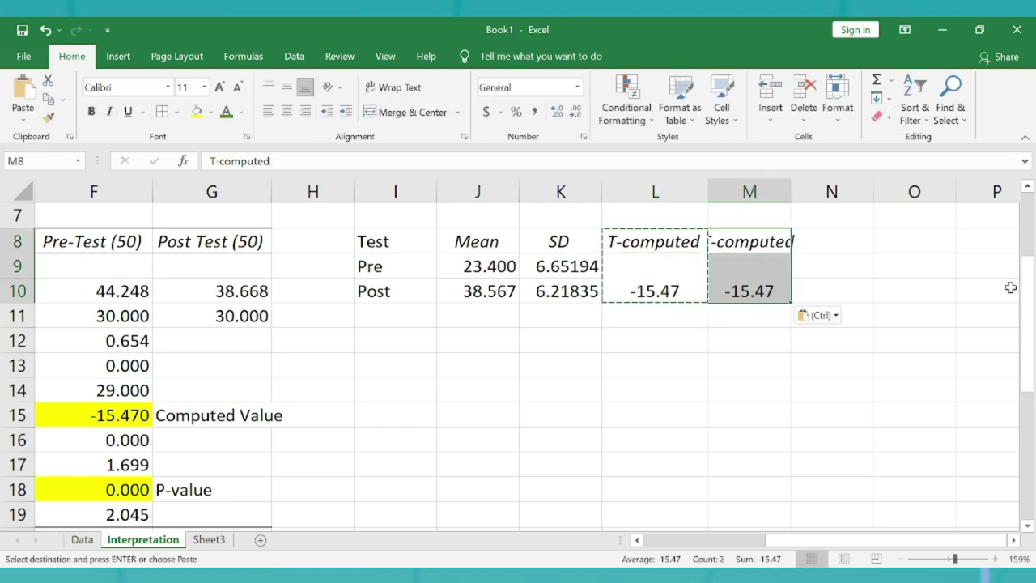
Clear the copied value from the merged cell M9:M10.
{"action": "key", "text": "Up"}
{"action": "key", "text": "Down"}
{"action": "key", "text": "Down"}
{"action": "key", "text": "Delete"}
{"action": "key", "text": "Up"}
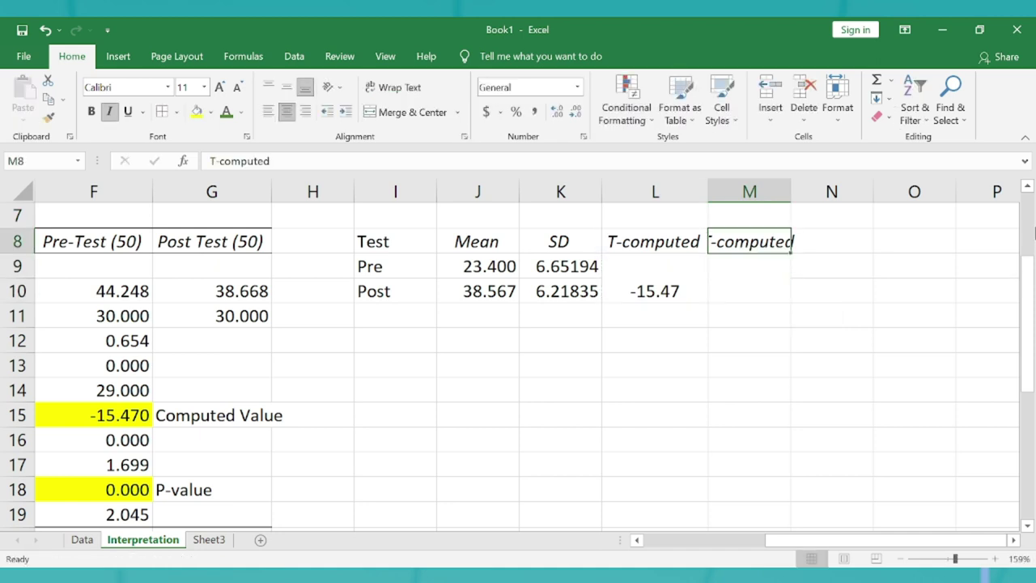
Autofit the width of column M and change the heading in M8 to "P-value".
{"action": "double_click", "coordinate": [792, 182]}
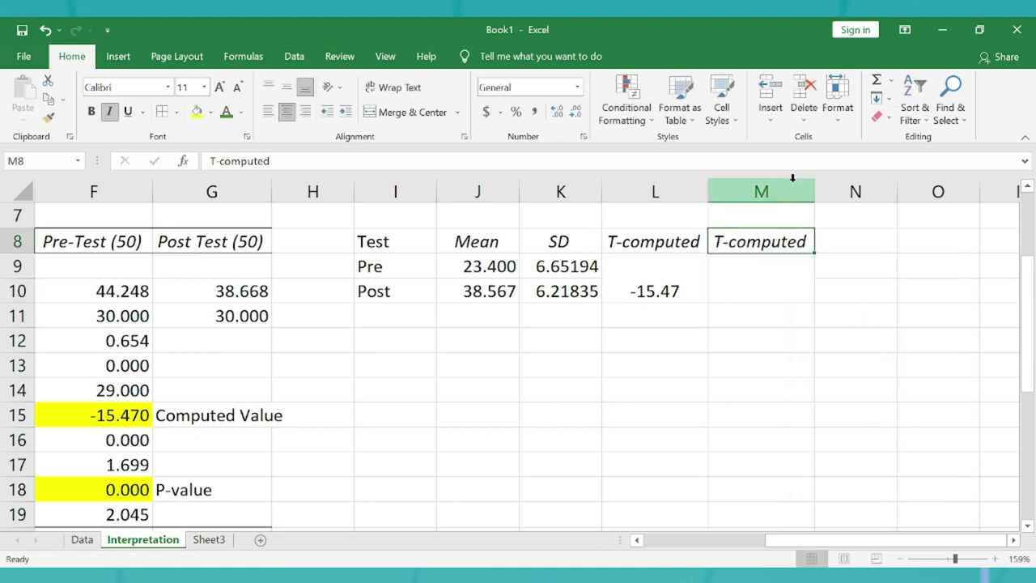
{"action": "type", "text": "P-value"}
{"action": "key", "text": "Return"}
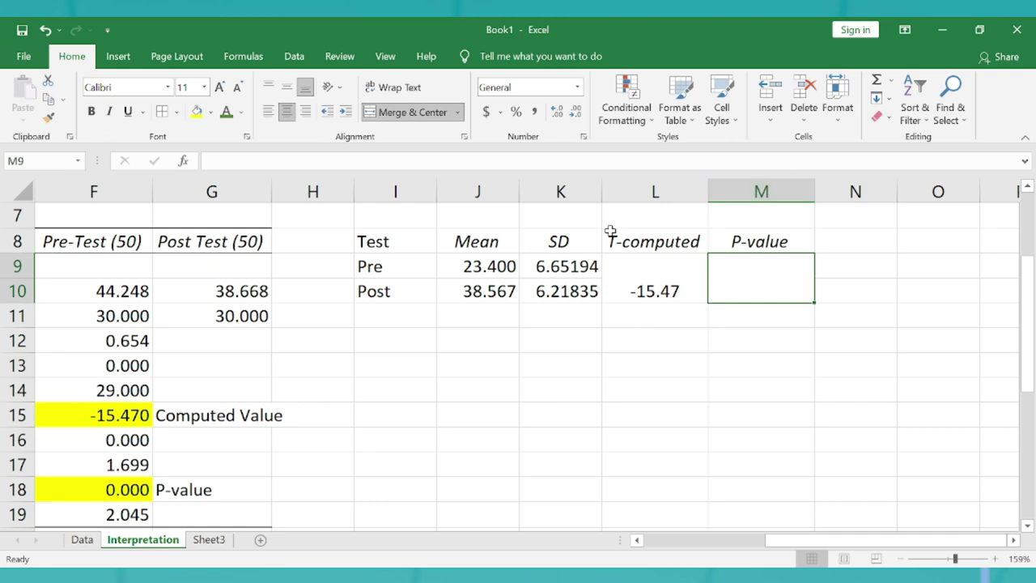
Open the two-tail p-value in F18 to examine its full, unrounded value.
{"action": "double_click", "coordinate": [127, 492]}
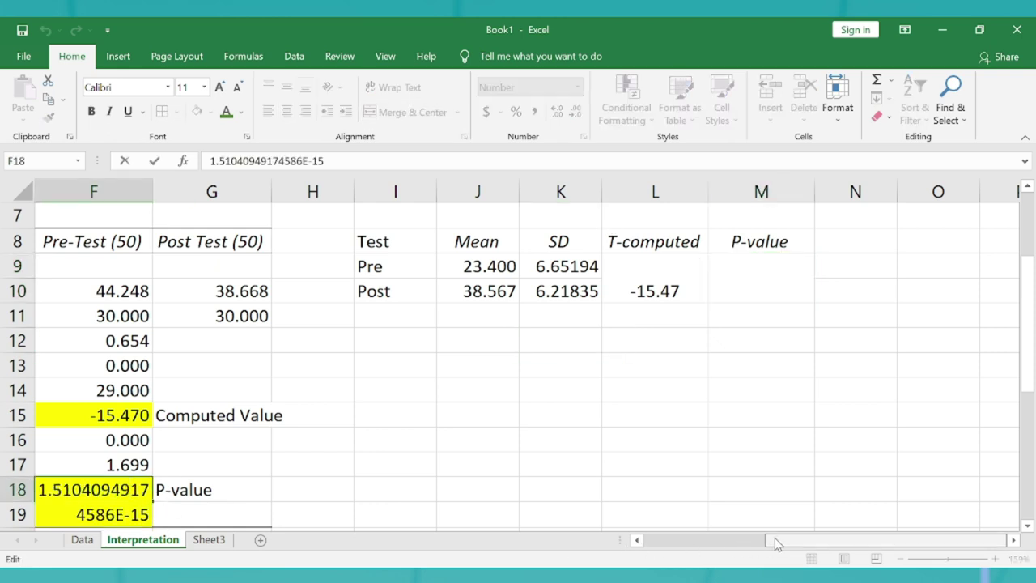
{"action": "left_click", "coordinate": [694, 551]}
{"action": "left_click_drag", "start_coordinate": [697, 549], "coordinate": [704, 549]}
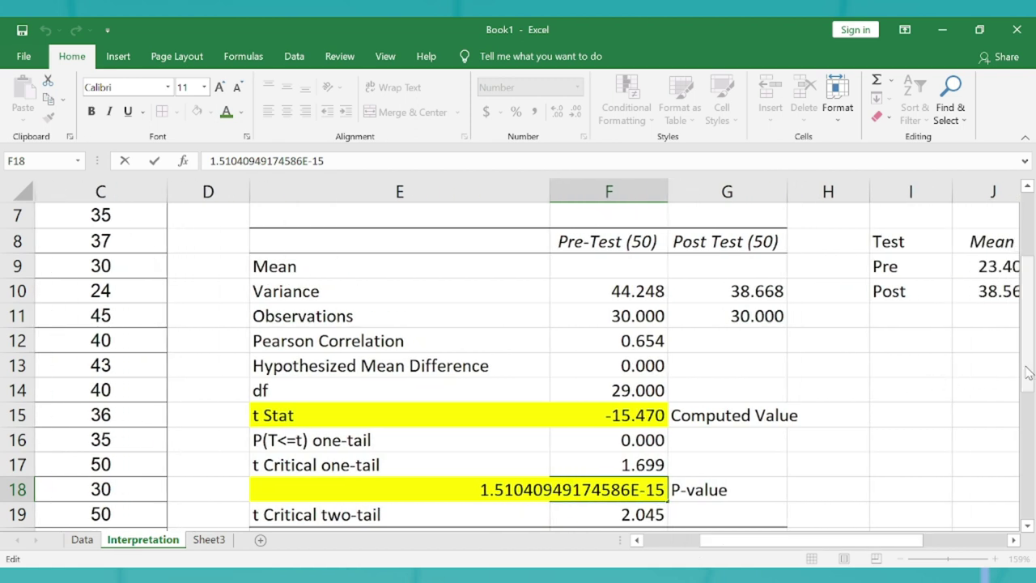
{"action": "left_click_drag", "start_coordinate": [1028, 372], "coordinate": [1029, 415]}
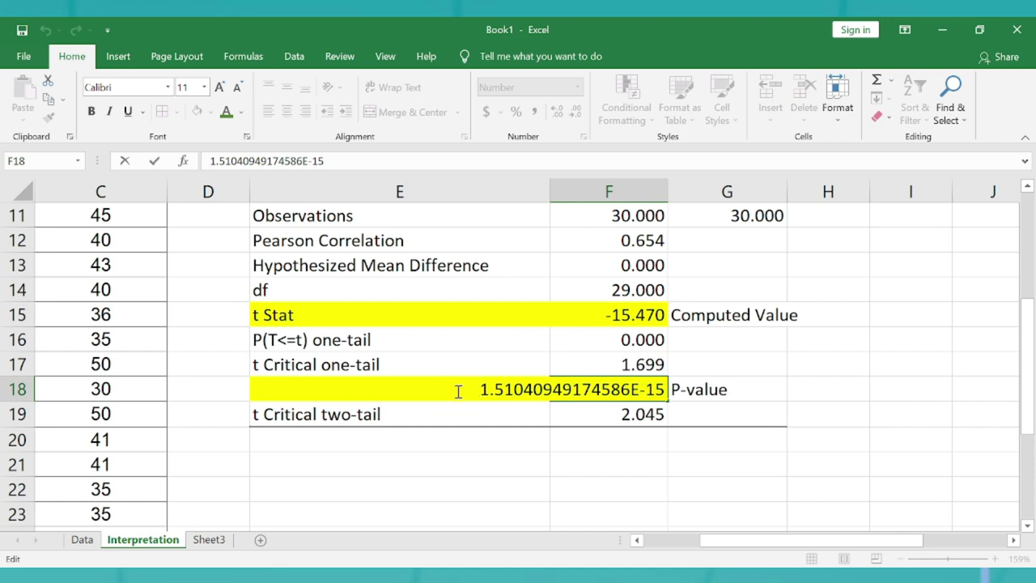
{"action": "left_click_drag", "start_coordinate": [745, 540], "coordinate": [818, 547]}
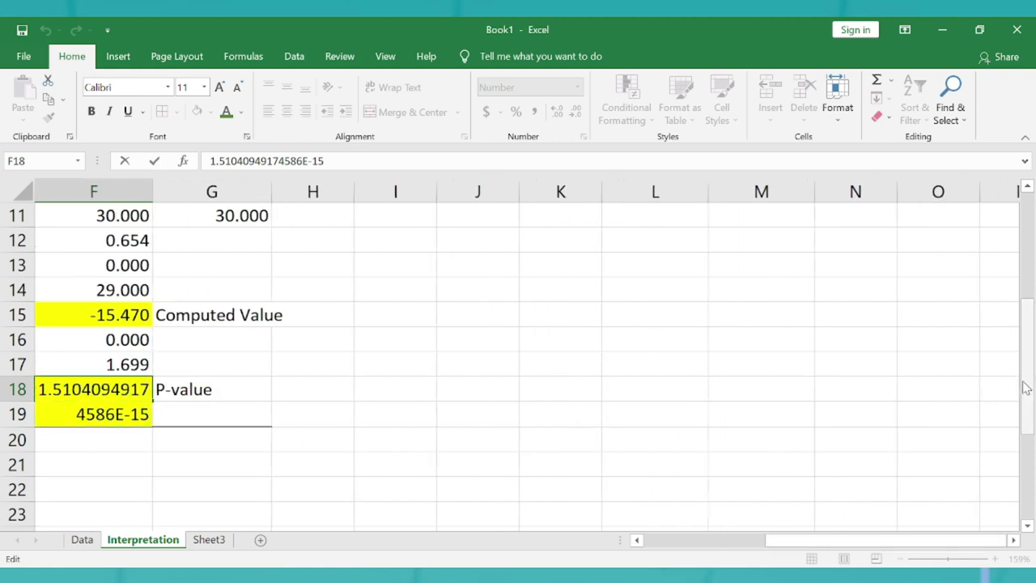
{"action": "left_click_drag", "start_coordinate": [1025, 388], "coordinate": [1025, 322]}
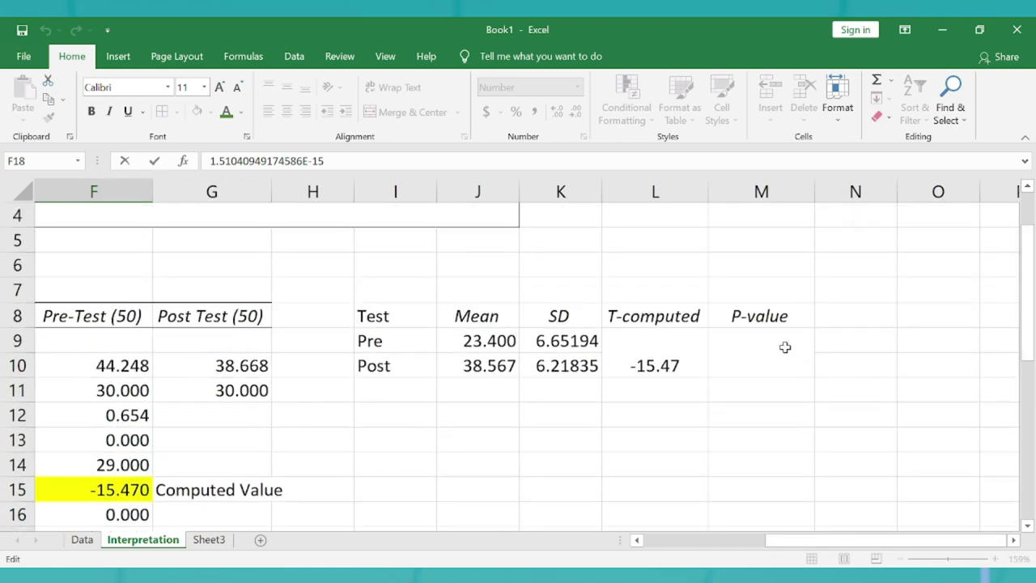
Enter "<0.001" in the merged cell under the P-value heading.
{"action": "left_click", "coordinate": [747, 370]}
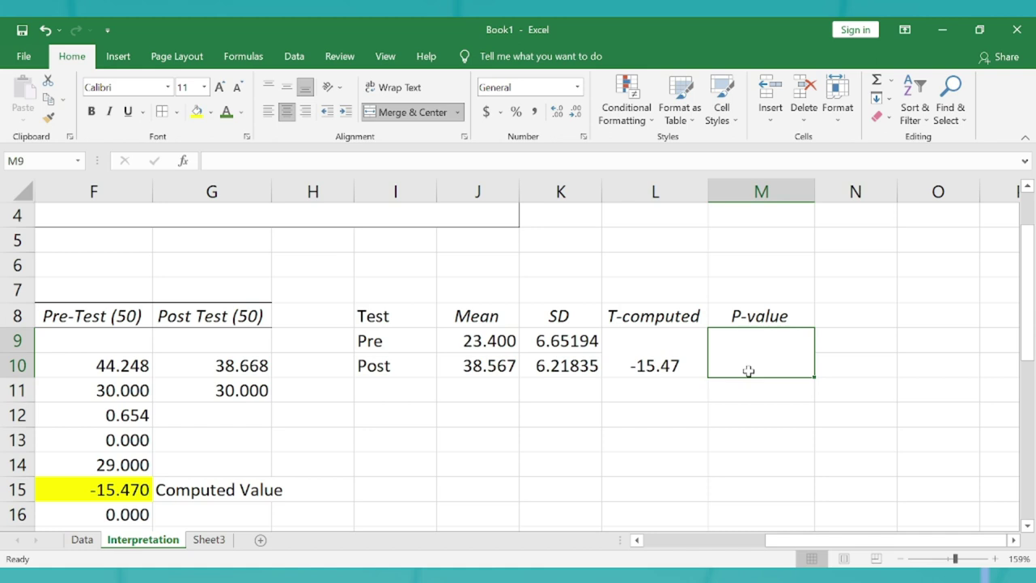
{"action": "type", "text": "<0.001"}
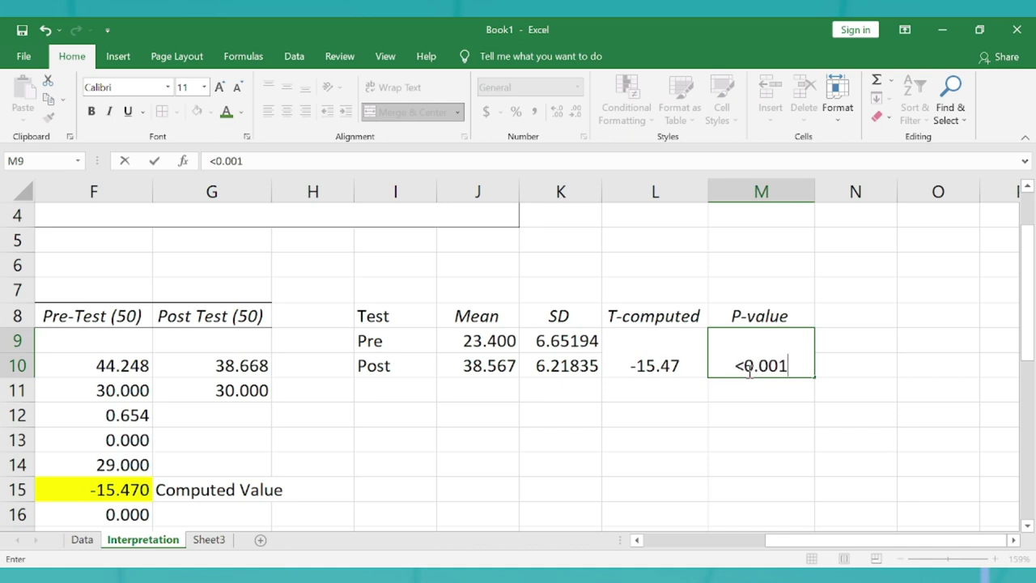
{"action": "key", "text": "Return"}
Align the summary table I8:M10 vertically to the middle and apply borders to all of its cells.
{"action": "left_click", "coordinate": [747, 369]}
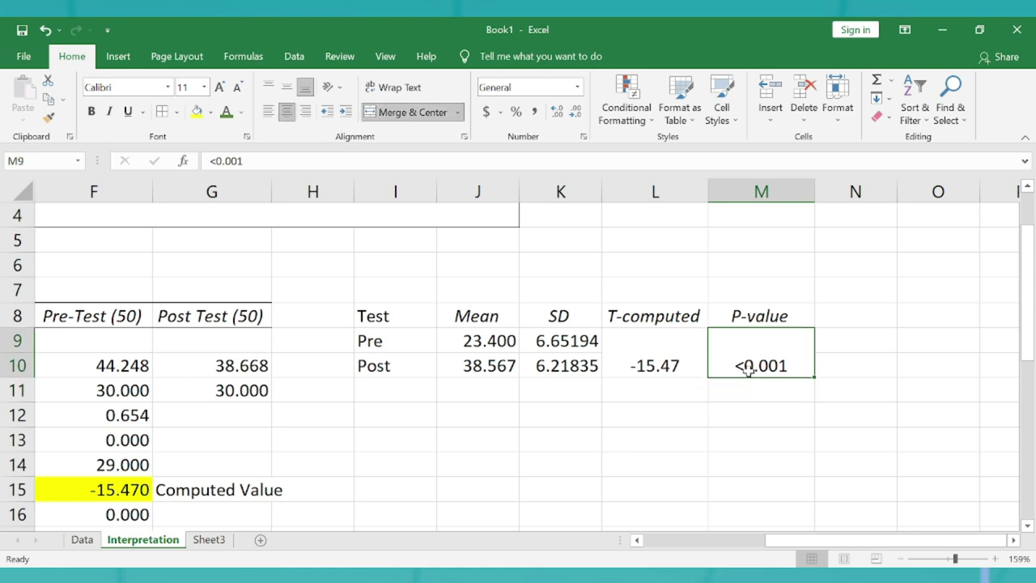
{"action": "mouse_move", "coordinate": [761, 344]}
{"action": "left_mouse_down"}
{"action": "mouse_move", "coordinate": [761, 315]}
{"action": "mouse_move", "coordinate": [373, 316]}
{"action": "left_mouse_up"}
{"action": "left_click", "coordinate": [287, 86]}
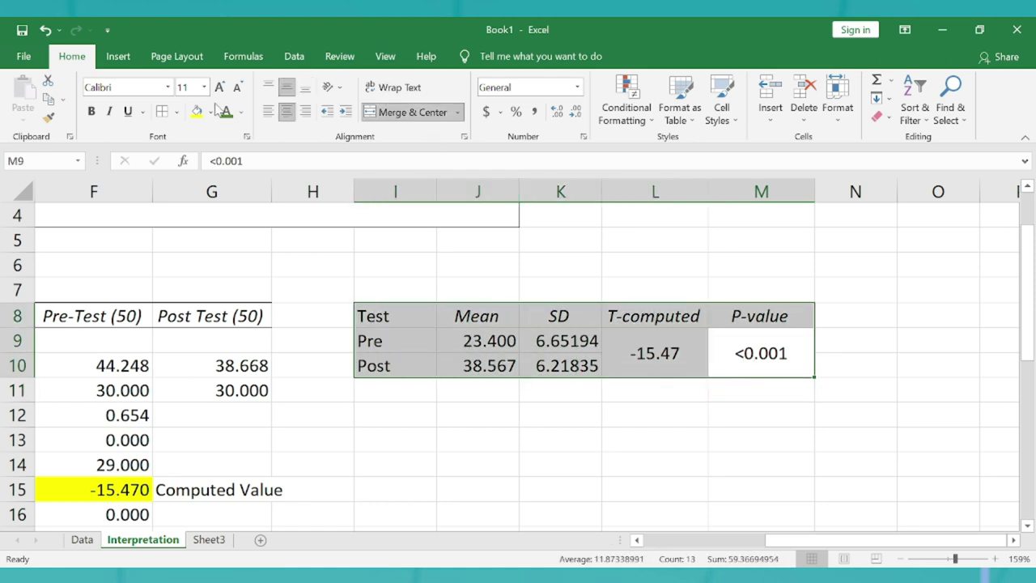
{"action": "left_click", "coordinate": [164, 111]}
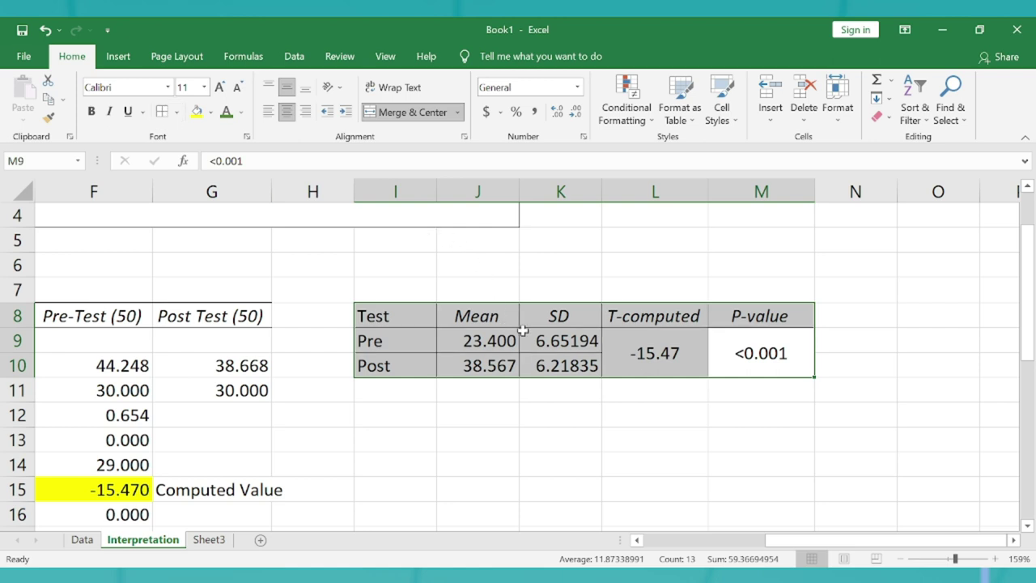
Apply the Number format with two decimals to J9:L10 and center the values.
{"action": "left_click_drag", "start_coordinate": [477, 341], "coordinate": [656, 364]}
{"action": "left_click", "coordinate": [538, 87]}
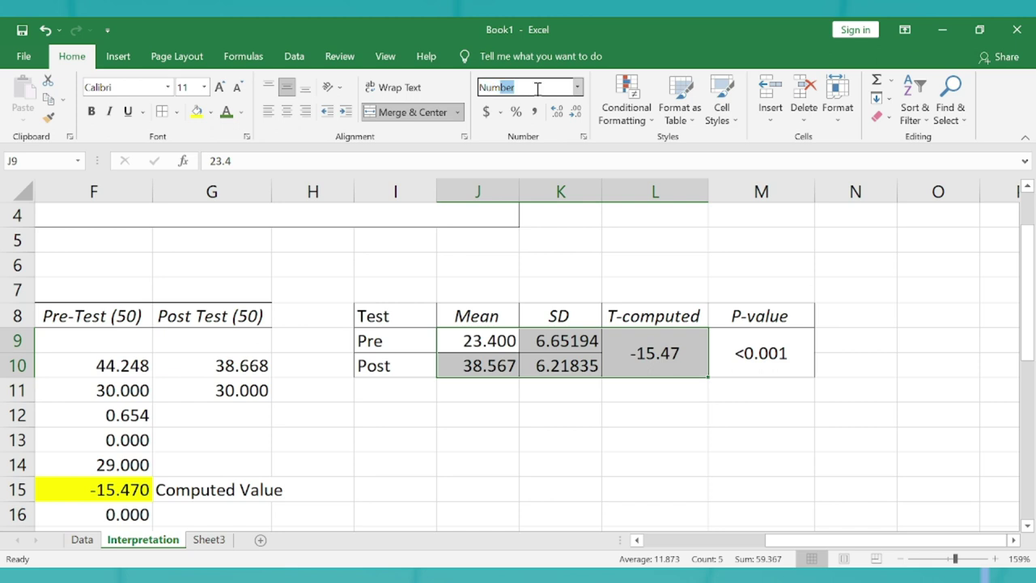
{"action": "key", "text": "Return"}
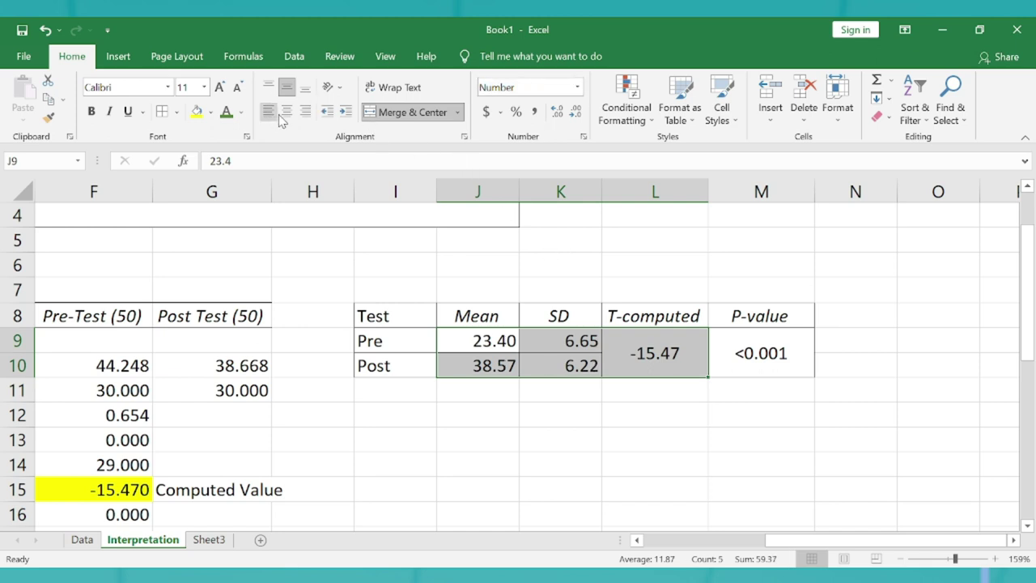
Examine the summary table's pre and post means, standard deviations, computed t and p-value cell by cell.
{"action": "left_click", "coordinate": [555, 334]}
{"action": "scroll", "coordinate": [555, 331], "scroll_direction": "up", "scroll_amount": 5, "text": "ctrl"}
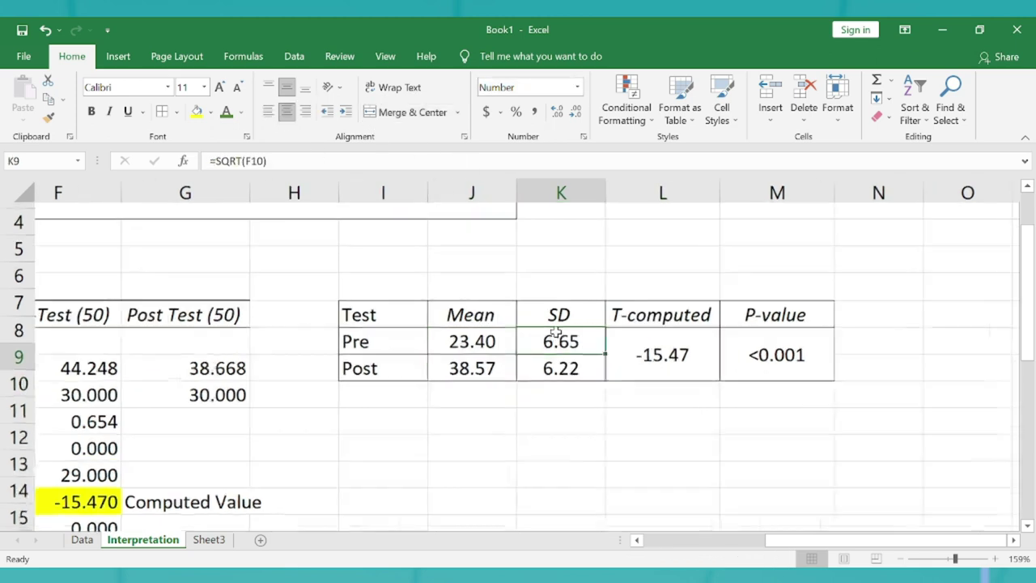
{"action": "key", "text": "Right"}
{"action": "key", "text": "Right"}
{"action": "key", "text": "Right"}
{"action": "key", "text": "Left"}
{"action": "key", "text": "Left"}
{"action": "key", "text": "Left"}
{"action": "key", "text": "Left"}
{"action": "key", "text": "Left"}
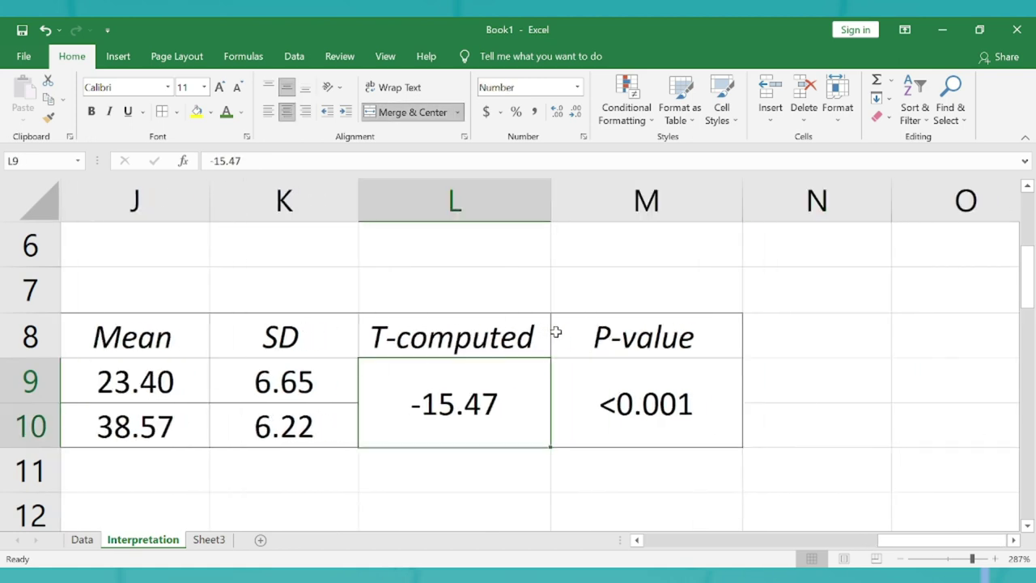
{"action": "key", "text": "Up"}
{"action": "key", "text": "Down"}
{"action": "key", "text": "Right"}
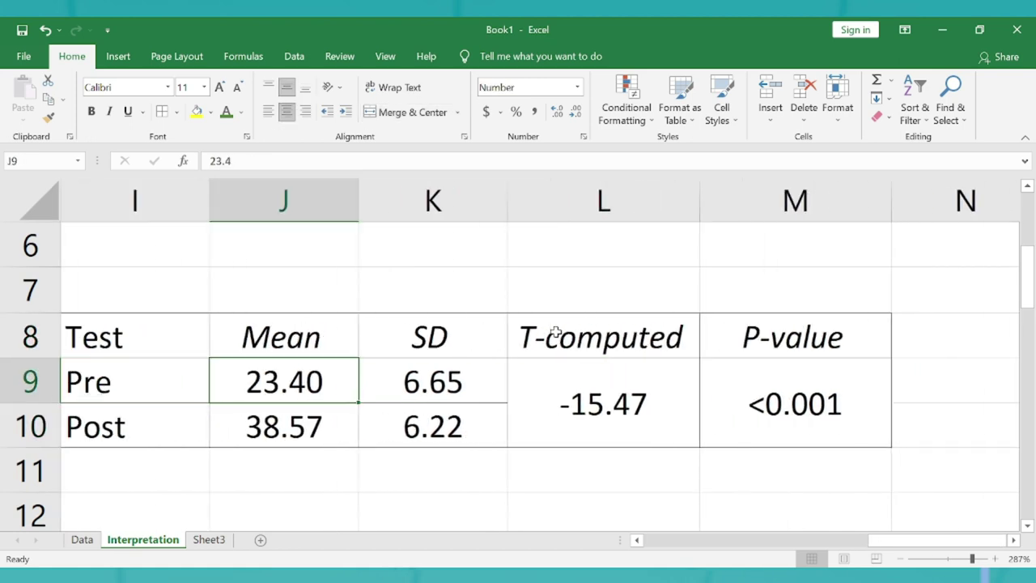
{"action": "key", "text": "Down"}
{"action": "key", "text": "Left"}
{"action": "key", "text": "Right"}
{"action": "key", "text": "Up"}
{"action": "key", "text": "Up"}
{"action": "key", "text": "Right"}
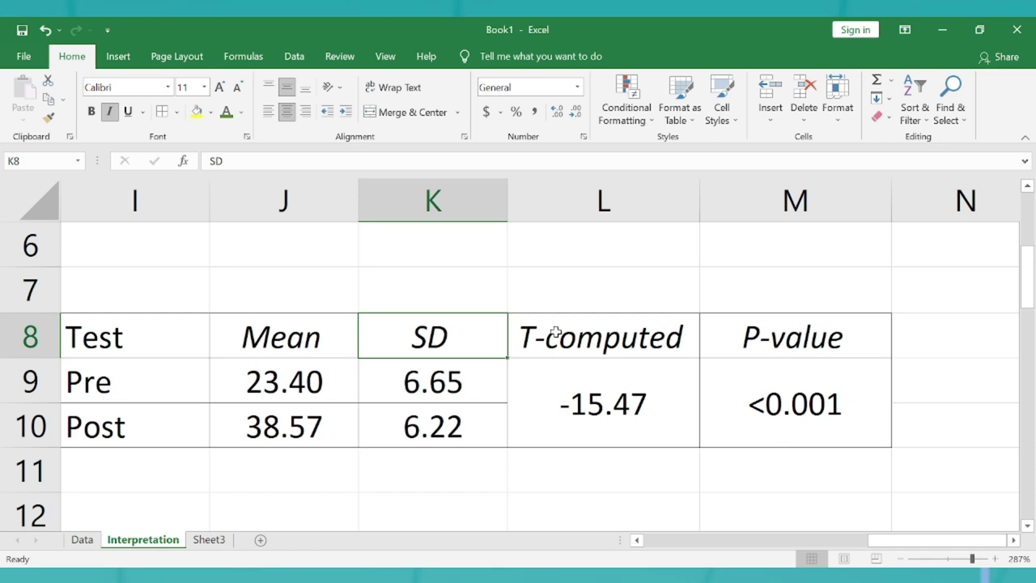
{"action": "key", "text": "Down"}
{"action": "key", "text": "Down"}
{"action": "key", "text": "Right"}
{"action": "key", "text": "Up"}
{"action": "key", "text": "Right"}
{"action": "key", "text": "Down"}
{"action": "key", "text": "Down"}
{"action": "key", "text": "Left"}
{"action": "key", "text": "Left"}
{"action": "key", "text": "Left"}
{"action": "key", "text": "Left"}
{"action": "key", "text": "Left"}
{"action": "key", "text": "Left"}
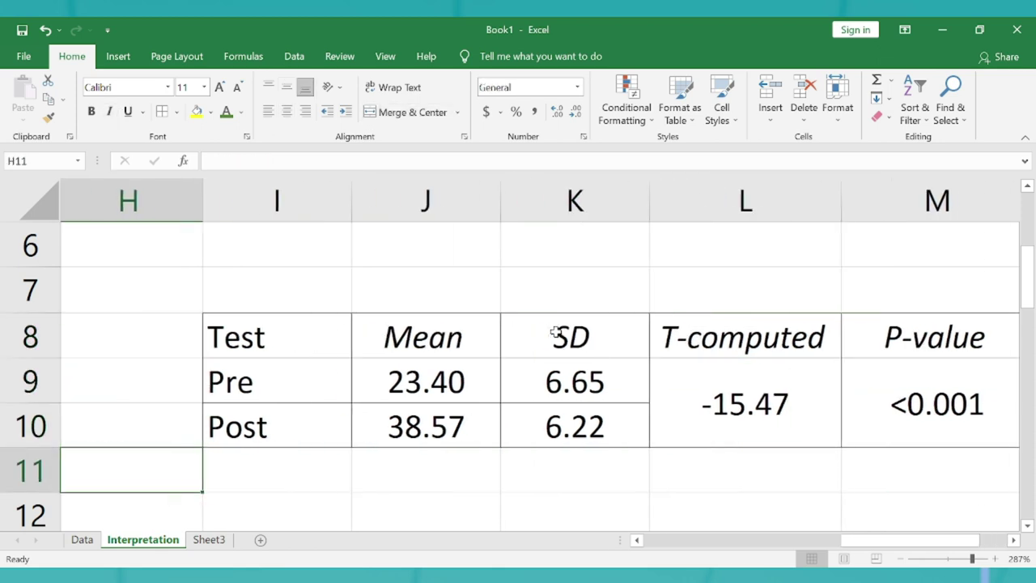
Add the row label "Difference" in cell I11 below Post.
{"action": "key", "text": "Right"}
{"action": "scroll", "coordinate": [555, 332], "scroll_direction": "down", "scroll_amount": 4, "text": "ctrl"}
{"action": "key", "text": "Right"}
{"action": "type", "text": "Difference"}
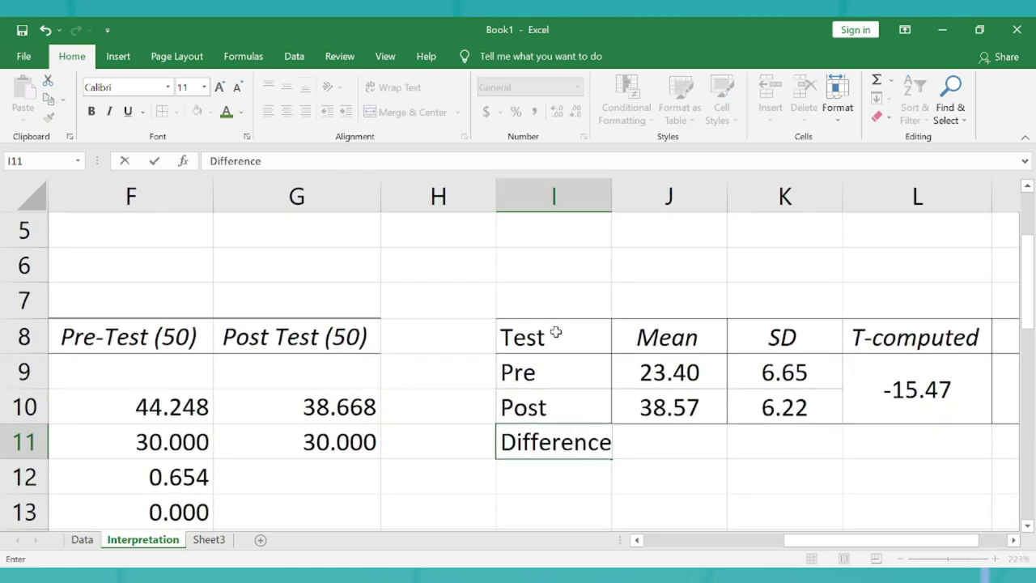
{"action": "key", "text": "Right"}
Calculate the difference between the post-test and pre-test means in J11 with =J10-J9.
{"action": "scroll", "coordinate": [556, 331], "scroll_direction": "down", "scroll_amount": 6, "text": "ctrl"}
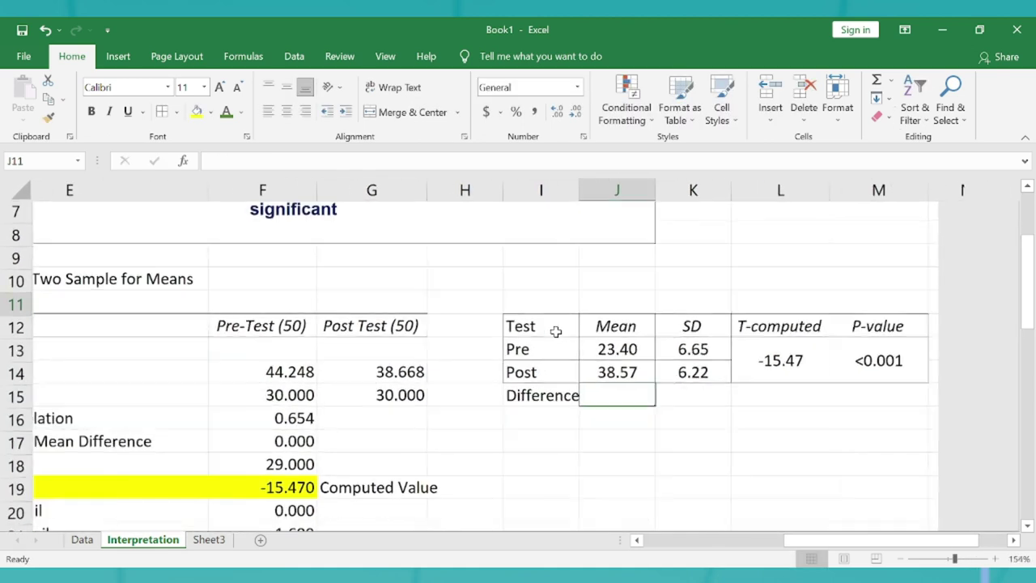
{"action": "scroll", "coordinate": [556, 331], "scroll_direction": "down", "scroll_amount": 2, "text": "ctrl"}
{"action": "key", "text": "Down"}
{"action": "key", "text": "Down"}
{"action": "key", "text": "Down"}
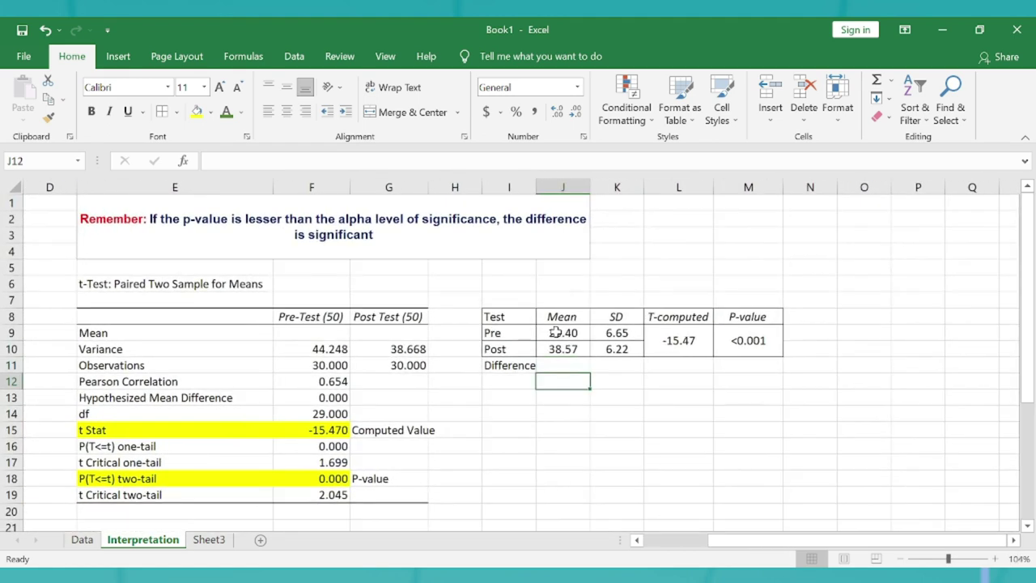
{"action": "left_click", "coordinate": [563, 363]}
{"action": "type", "text": "="}
{"action": "key", "text": "Up"}
{"action": "type", "text": "-"}
{"action": "key", "text": "Up"}
{"action": "key", "text": "Up"}
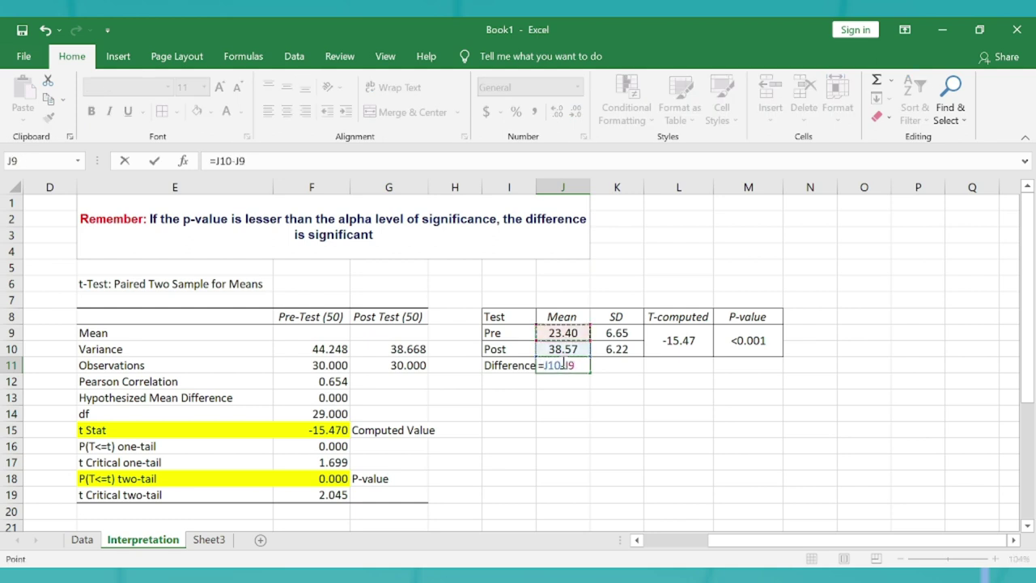
{"action": "key", "text": "Return"}
{"action": "key", "text": "Up"}
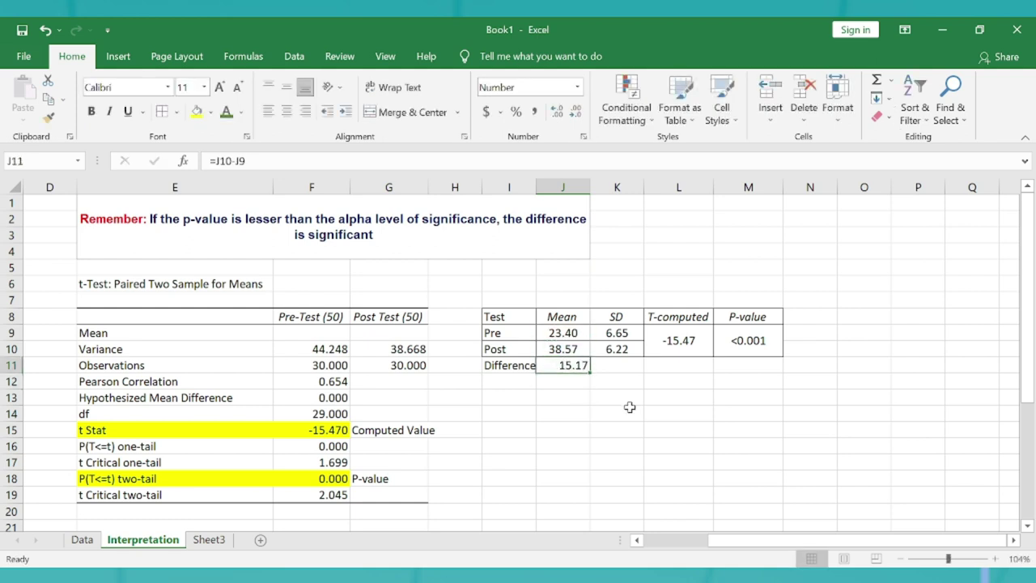
Autofit the width of column I to the Difference label.
{"action": "left_click", "coordinate": [484, 369]}
{"action": "key", "text": "shift+Right"}
{"action": "key", "text": "shift+Right"}
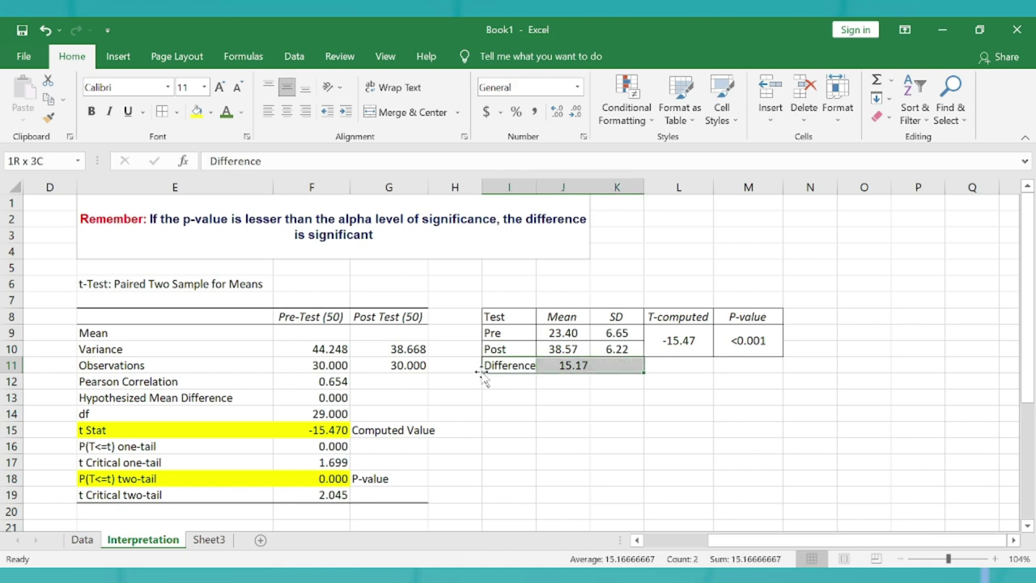
{"action": "key", "text": "Right"}
{"action": "key", "text": "Right"}
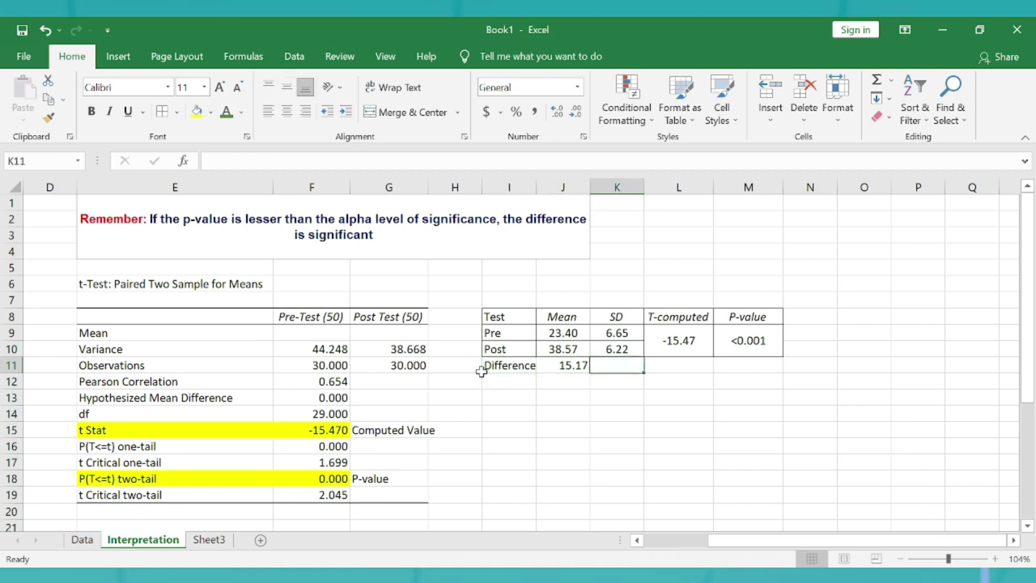
{"action": "key", "text": "Left"}
{"action": "key", "text": "Left"}
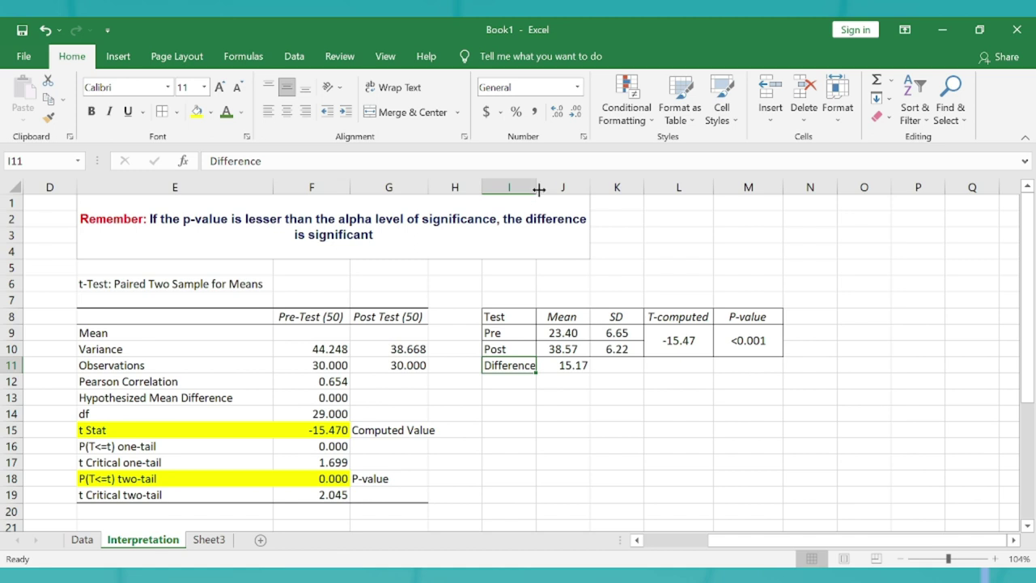
{"action": "double_click", "coordinate": [538, 190]}
Review the Difference row alongside the pre-test mean in the summary table.
{"action": "left_click_drag", "start_coordinate": [571, 365], "coordinate": [522, 369]}
{"action": "scroll", "coordinate": [522, 369], "scroll_direction": "up", "scroll_amount": 4, "text": "ctrl"}
{"action": "scroll", "coordinate": [520, 370], "scroll_direction": "up", "scroll_amount": 6, "text": "ctrl"}
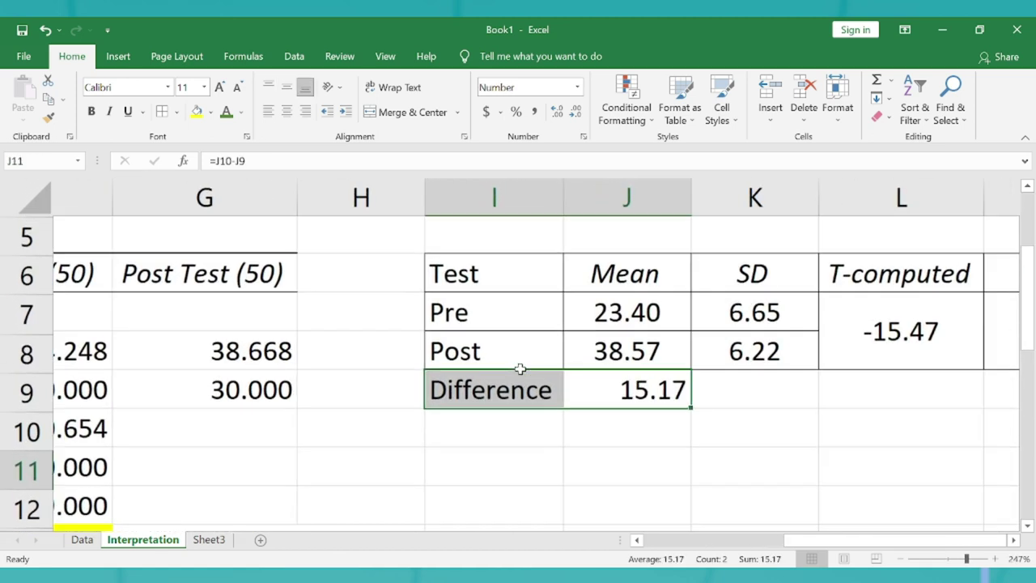
{"action": "key", "text": "Right"}
{"action": "key", "text": "Right"}
{"action": "key", "text": "Right"}
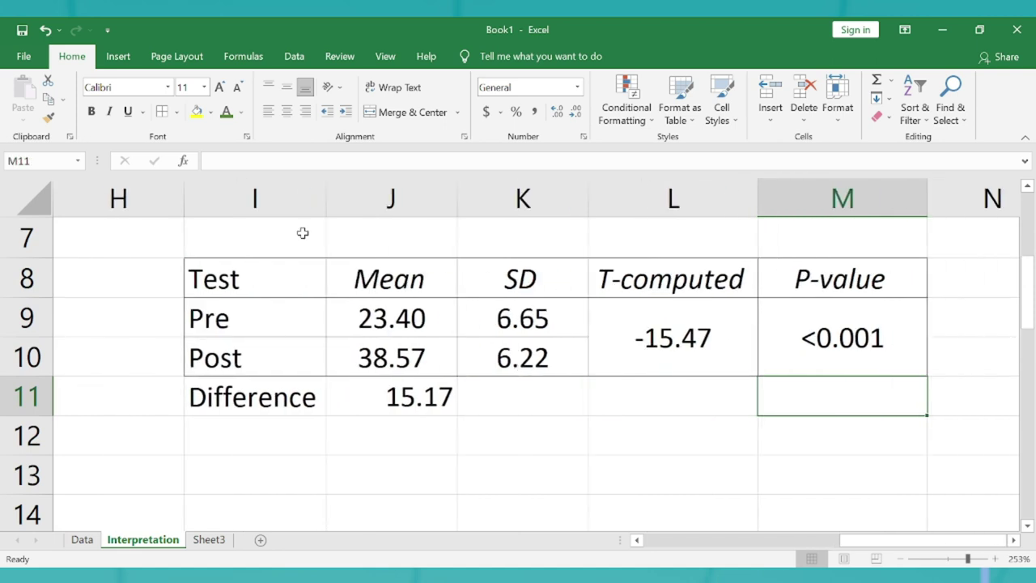
{"action": "left_click", "coordinate": [381, 323]}
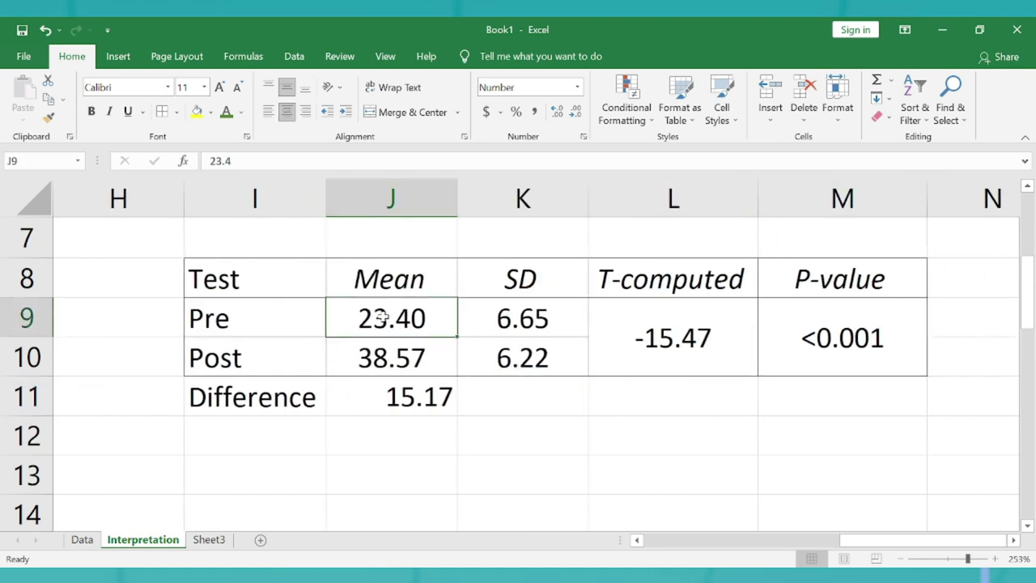
Review the post-test mean and the p-value in the summary table.
{"action": "left_click", "coordinate": [383, 360]}
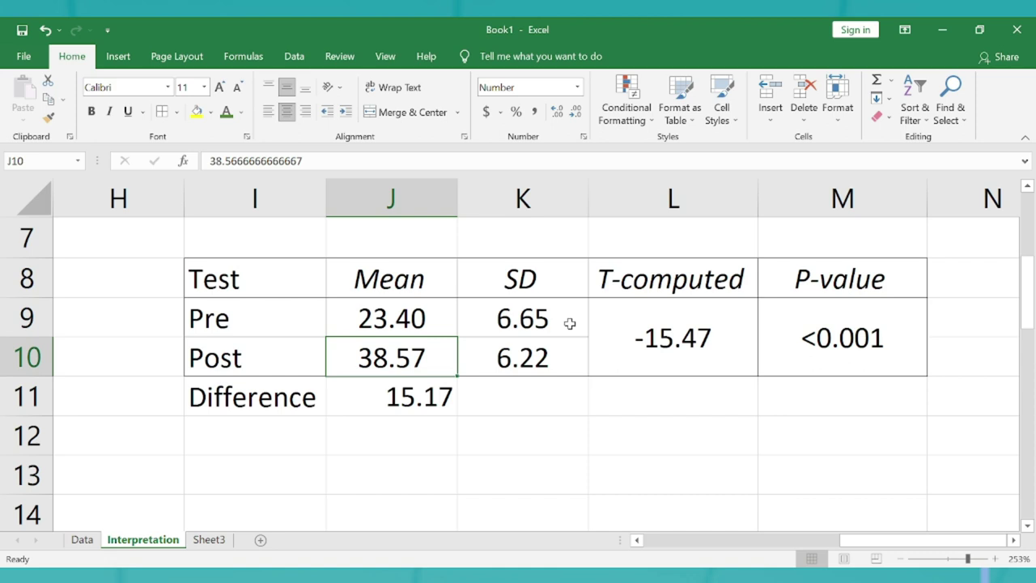
{"action": "left_click", "coordinate": [836, 288]}
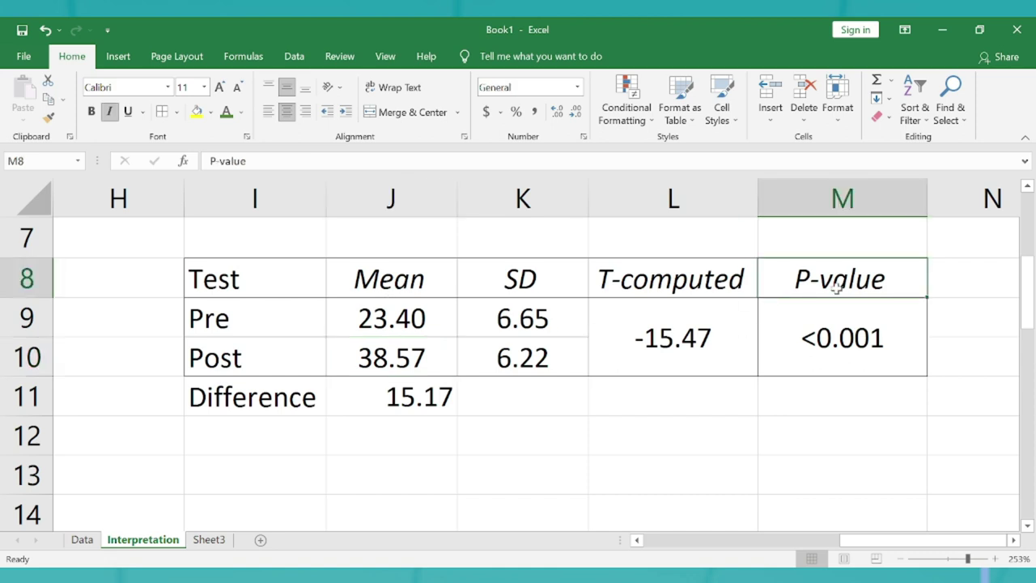
{"action": "key", "text": "Down"}
{"action": "key", "text": "Right"}
{"action": "key", "text": "Left"}
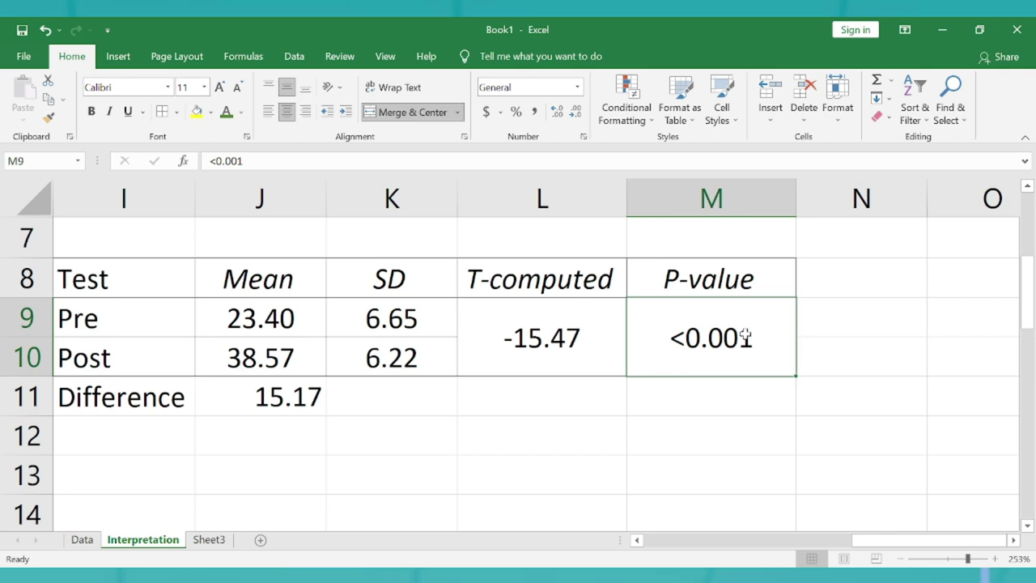
Add a "Difference" column header in N8 with the same formatting as the P-value header.
{"action": "key", "text": "Up"}
{"action": "key", "text": "Right"}
{"action": "key", "text": "Left"}
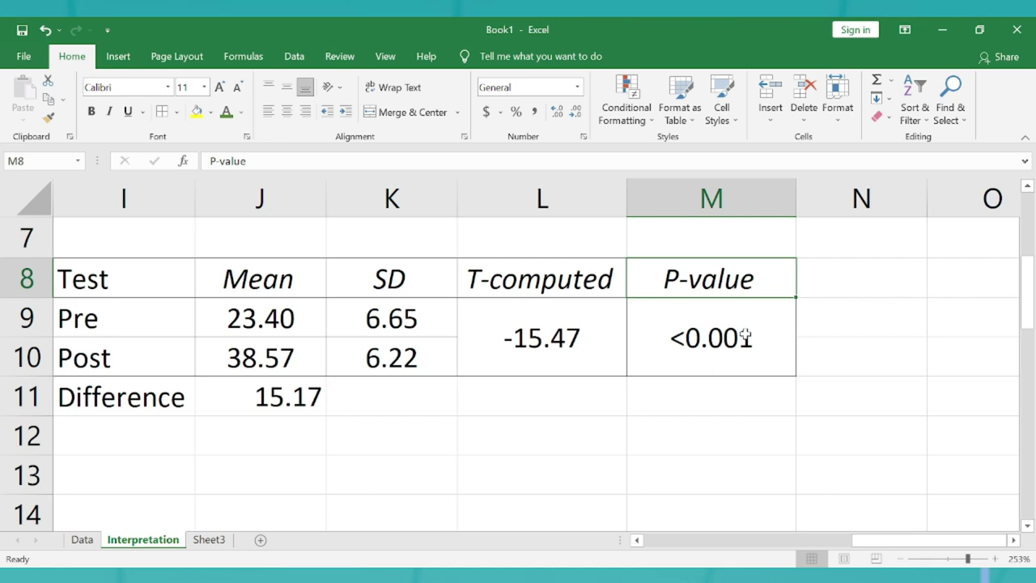
{"action": "key", "text": "ctrl+c"}
{"action": "key", "text": "Right"}
{"action": "key", "text": "ctrl+v"}
{"action": "type", "text": "Di"}
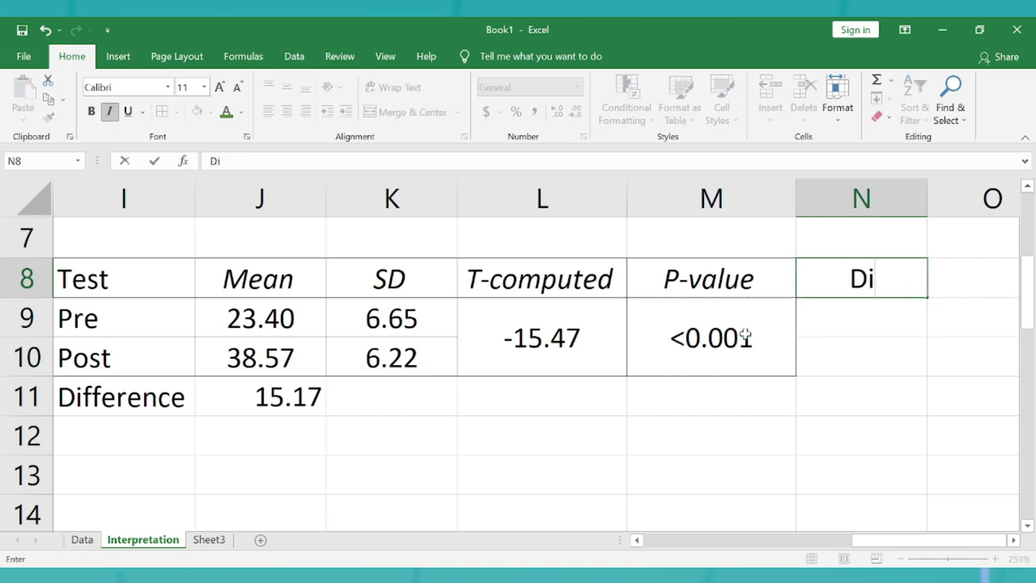
{"action": "type", "text": "fference"}
{"action": "key", "text": "Return"}
Copy the merged p-value cell's formatting to N9:N10 and enter "Significant" there.
{"action": "key", "text": "Left"}
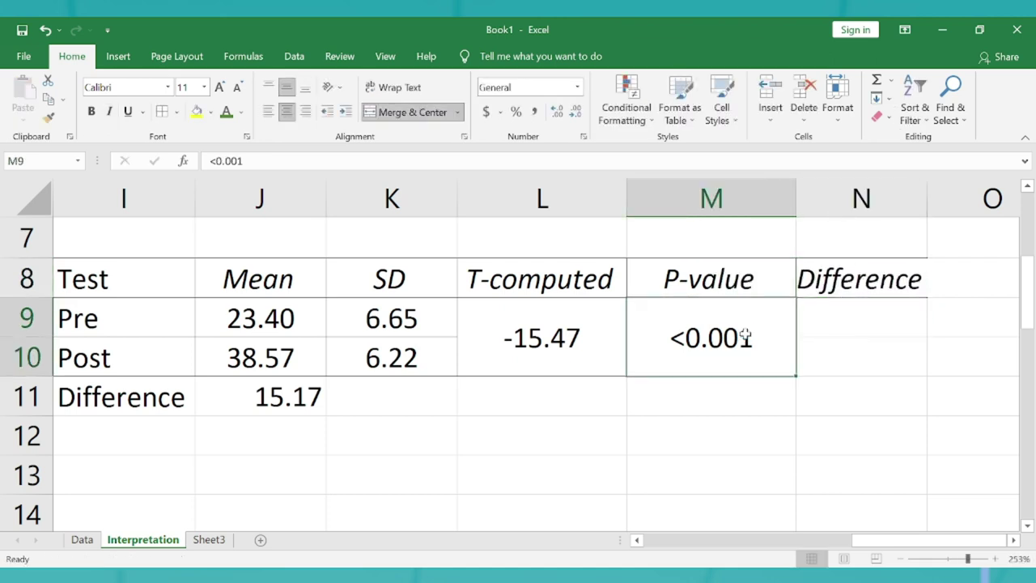
{"action": "key", "text": "ctrl+c"}
{"action": "key", "text": "Right"}
{"action": "key", "text": "ctrl+v"}
{"action": "type", "text": "Signif"}
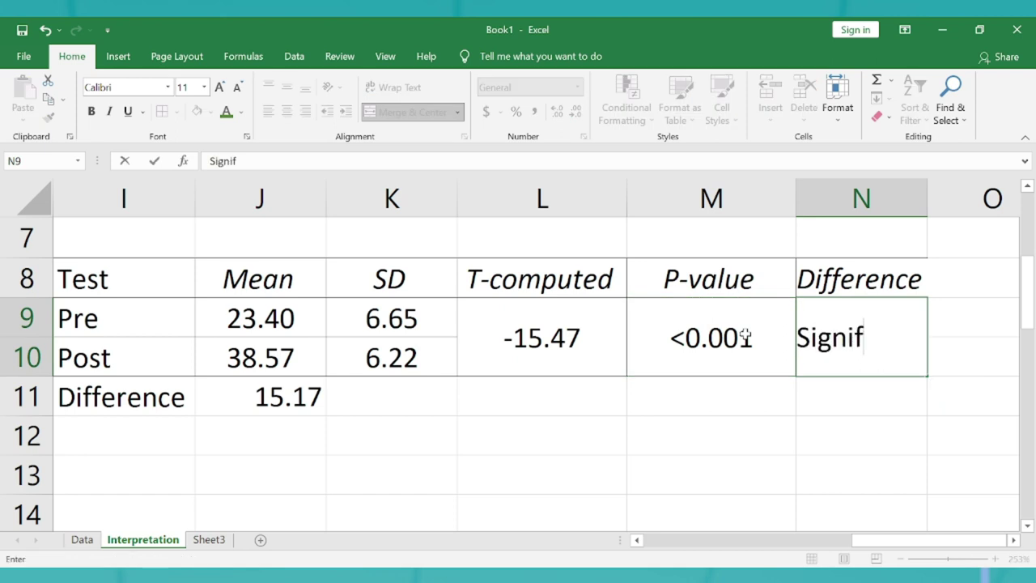
{"action": "type", "text": "icant"}
{"action": "key", "text": "Return"}
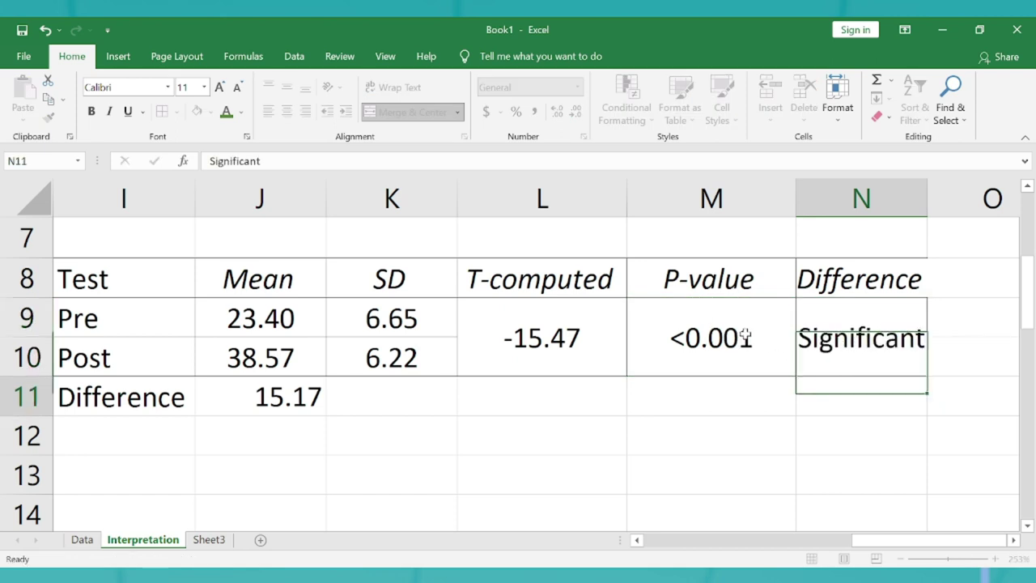
Apply all borders to the whole summary table I8:N11 and center its contents horizontally.
{"action": "key", "text": "Up"}
{"action": "scroll", "coordinate": [744, 338], "scroll_direction": "down", "scroll_amount": 5, "text": "ctrl"}
{"action": "key", "text": "Left"}
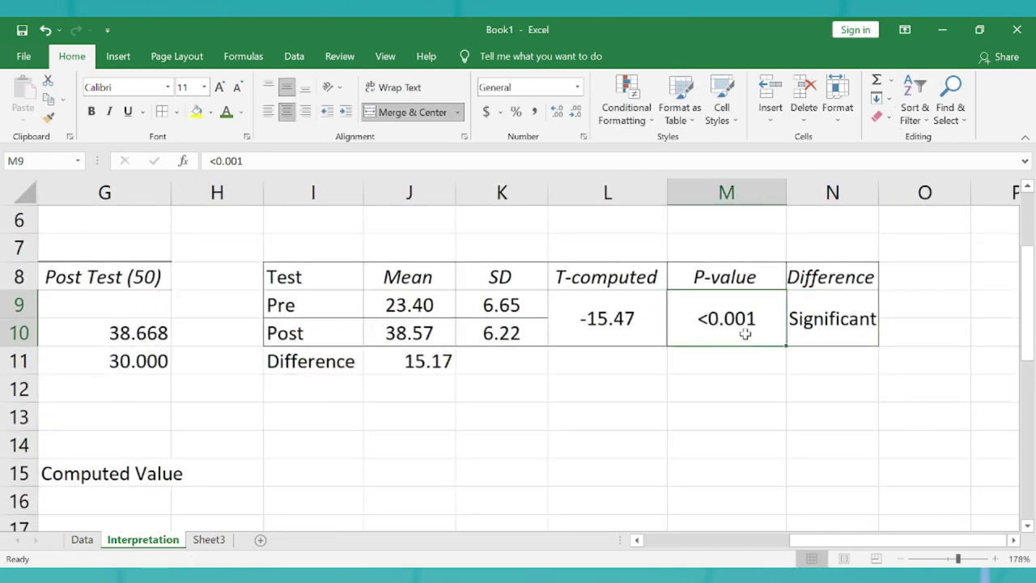
{"action": "key", "text": "Left"}
{"action": "key", "text": "Left"}
{"action": "key", "text": "Left"}
{"action": "key", "text": "Up"}
{"action": "key", "text": "Up"}
{"action": "key", "text": "Left"}
{"action": "key", "text": "shift+Down"}
{"action": "key", "text": "shift+Down"}
{"action": "key", "text": "shift+Down"}
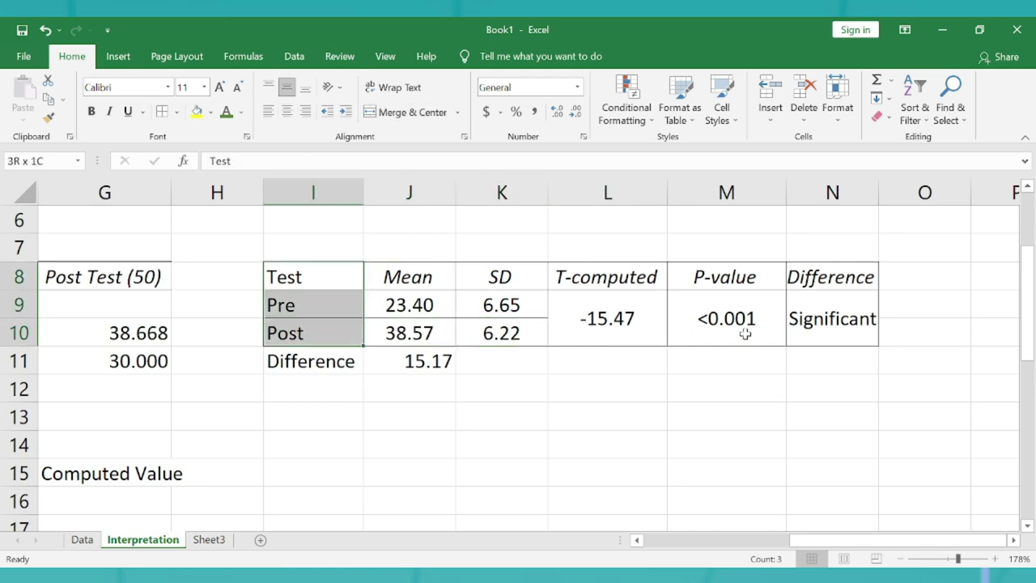
{"action": "key", "text": "shift+Right"}
{"action": "key", "text": "shift+Right"}
{"action": "key", "text": "shift+Right"}
{"action": "key", "text": "shift+Right"}
{"action": "key", "text": "shift+Right"}
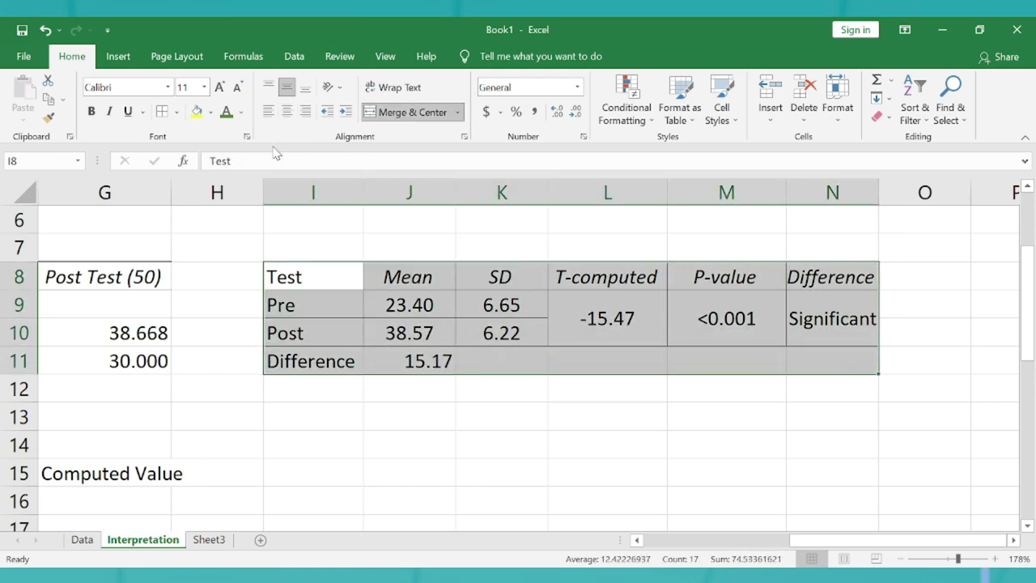
{"action": "left_click", "coordinate": [162, 113]}
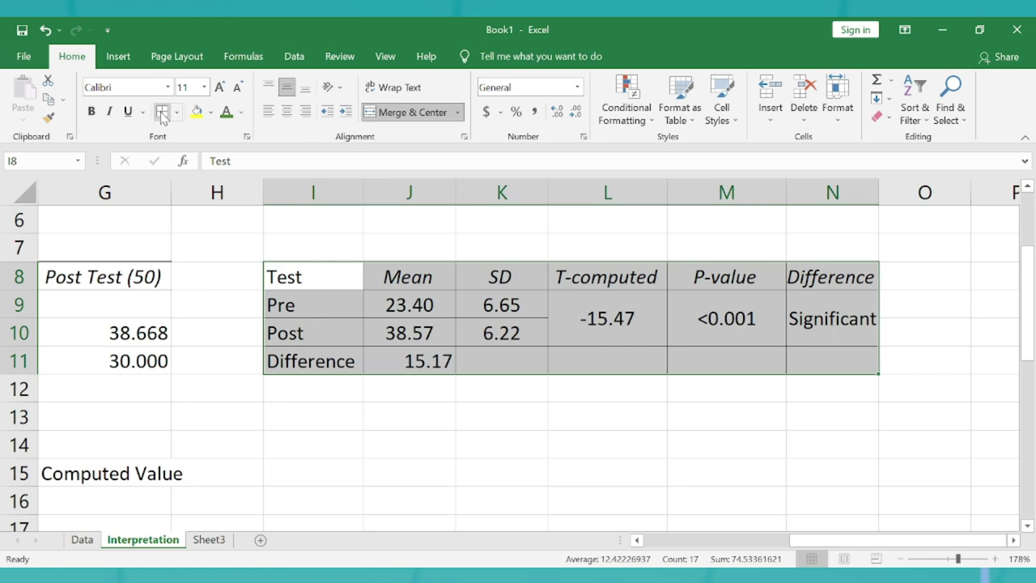
{"action": "left_click", "coordinate": [287, 112]}
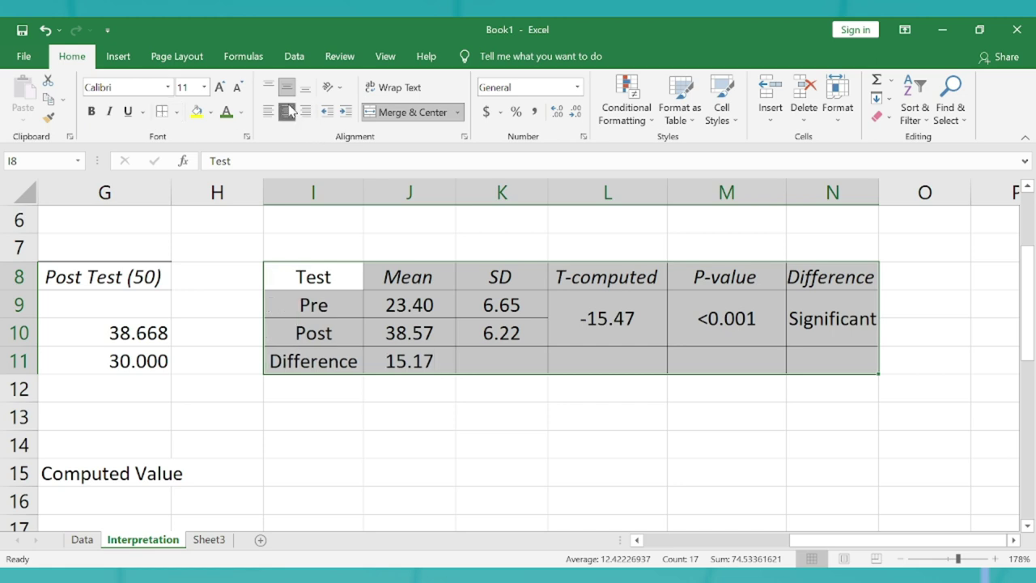
Change the summary table's font to Arial and autofit the width of column N.
{"action": "left_click", "coordinate": [122, 86]}
{"action": "type", "text": "Ari"}
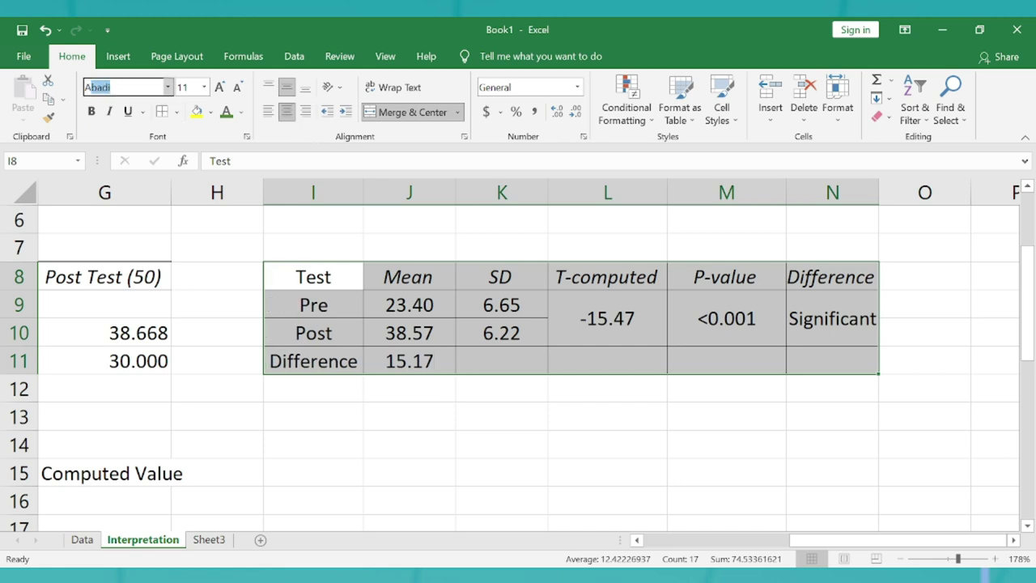
{"action": "key", "text": "Return"}
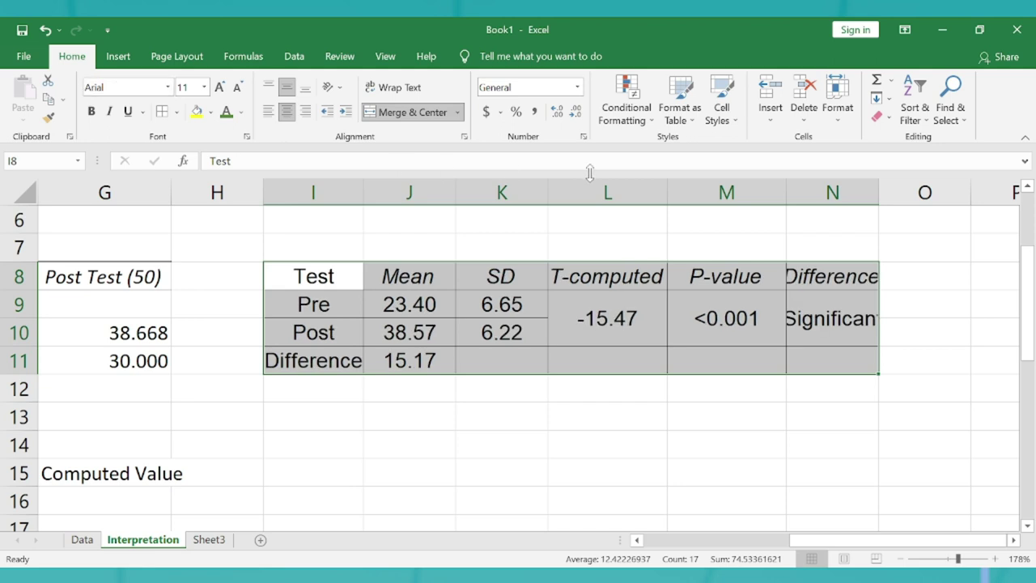
{"action": "key", "text": "Right"}
{"action": "double_click", "coordinate": [878, 189]}
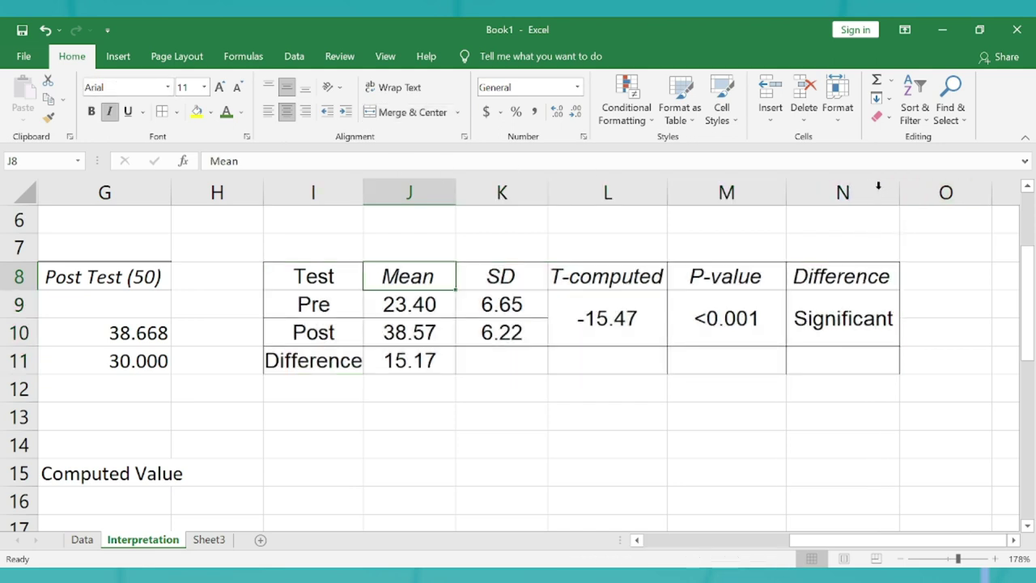
Make the summary table's header row I8:N8 bold.
{"action": "key", "text": "Left"}
{"action": "key", "text": "ctrl+shift+Right"}
{"action": "key", "text": "ctrl+b"}
{"action": "key", "text": "Left"}
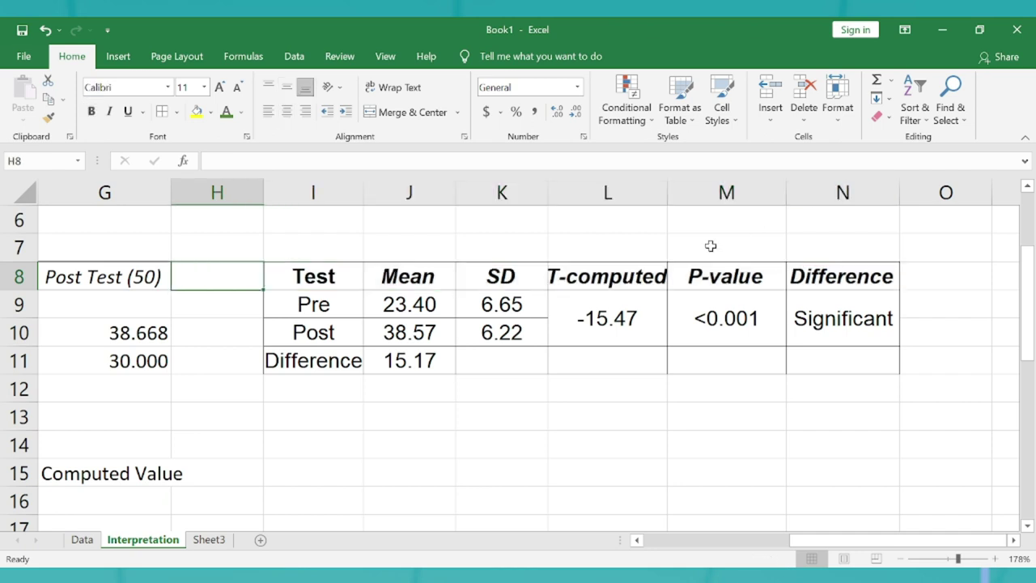
Autofit the widths of columns I and L to their contents.
{"action": "double_click", "coordinate": [362, 191]}
{"action": "key", "text": "Right"}
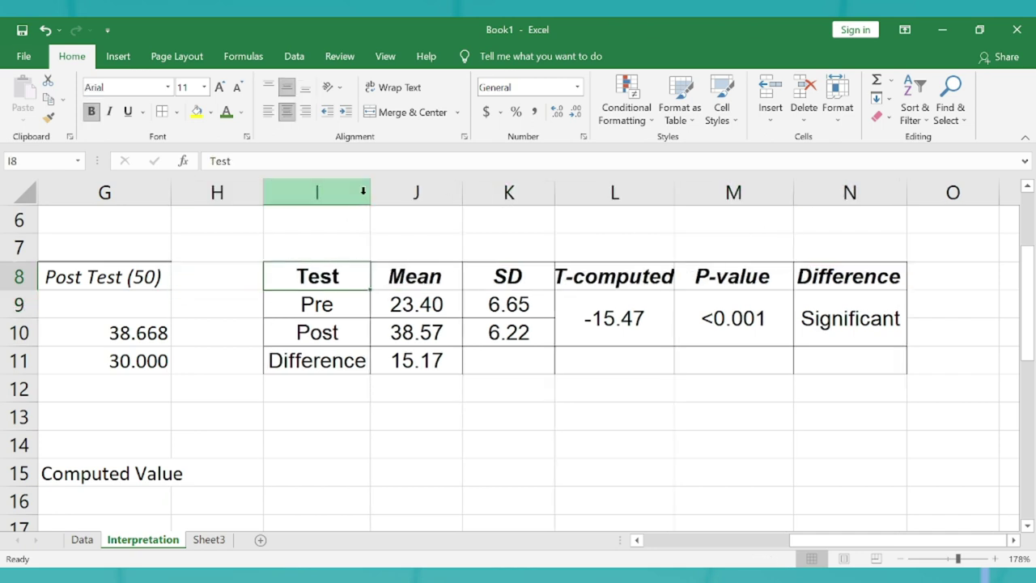
{"action": "key", "text": "ctrl+a"}
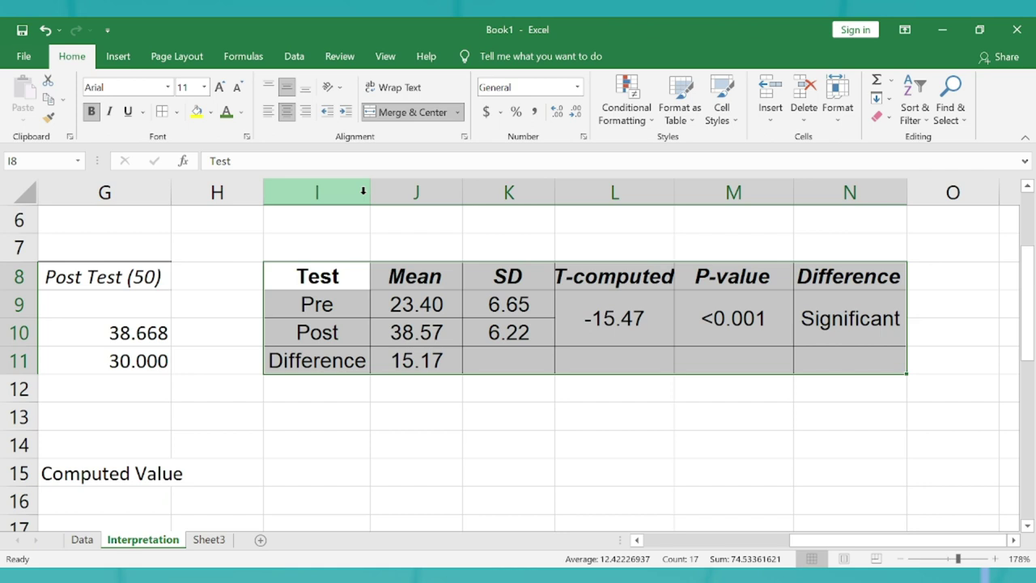
{"action": "double_click", "coordinate": [675, 191]}
Examine the Difference row and its mean difference formula in J11.
{"action": "double_click", "coordinate": [768, 356]}
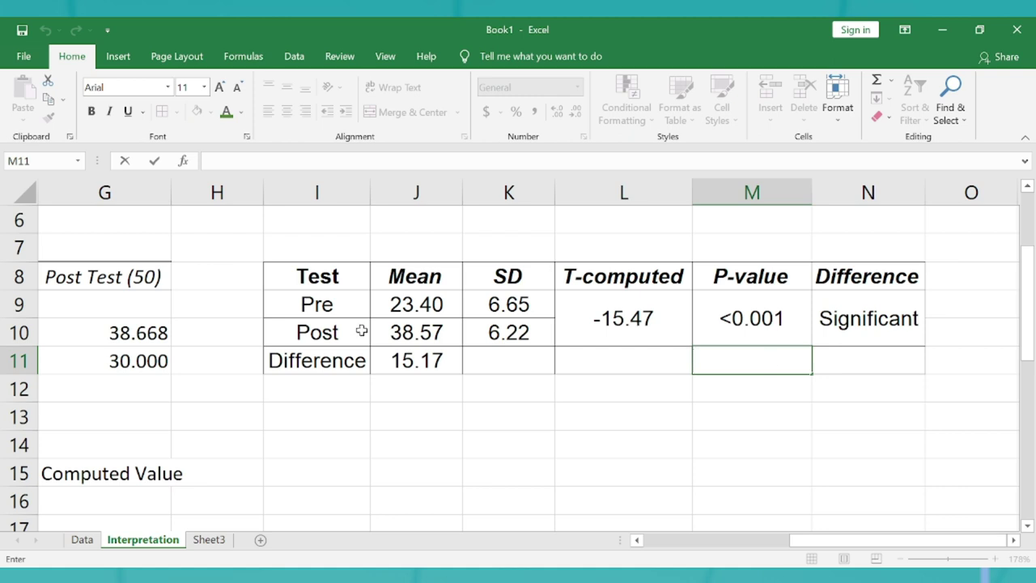
{"action": "left_click", "coordinate": [427, 365]}
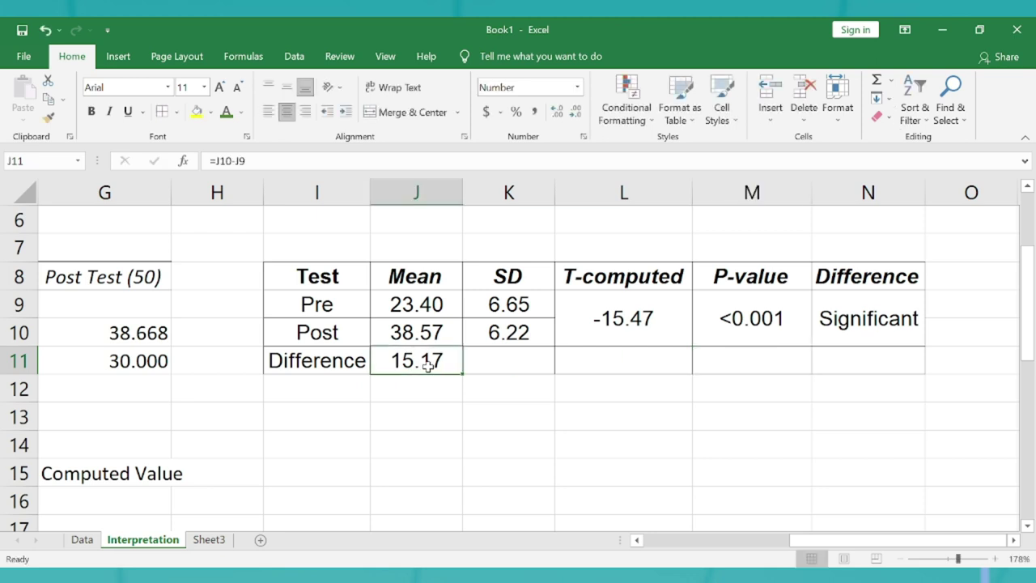
{"action": "left_click_drag", "start_coordinate": [403, 361], "coordinate": [342, 362]}
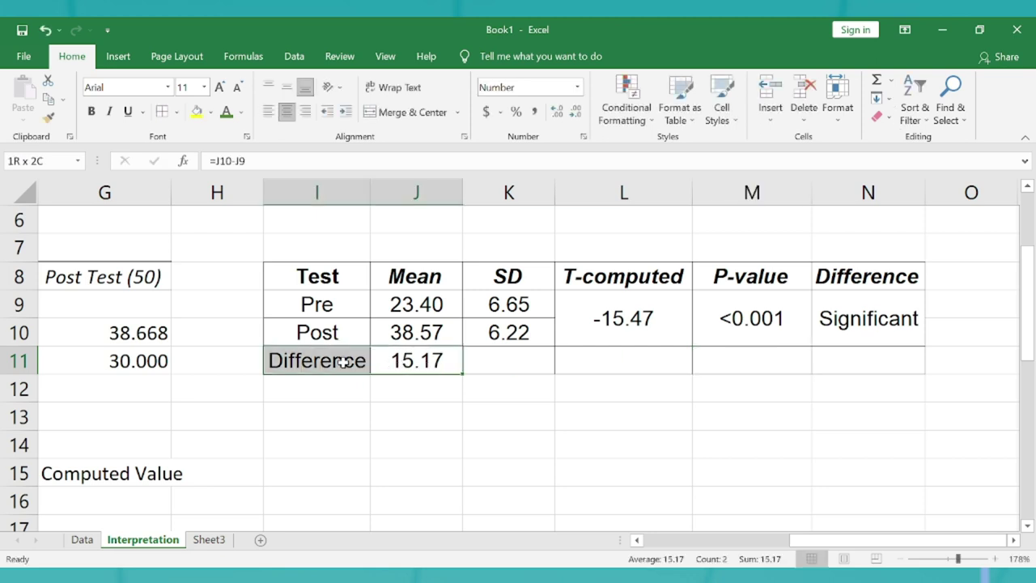
{"action": "key", "text": "Right"}
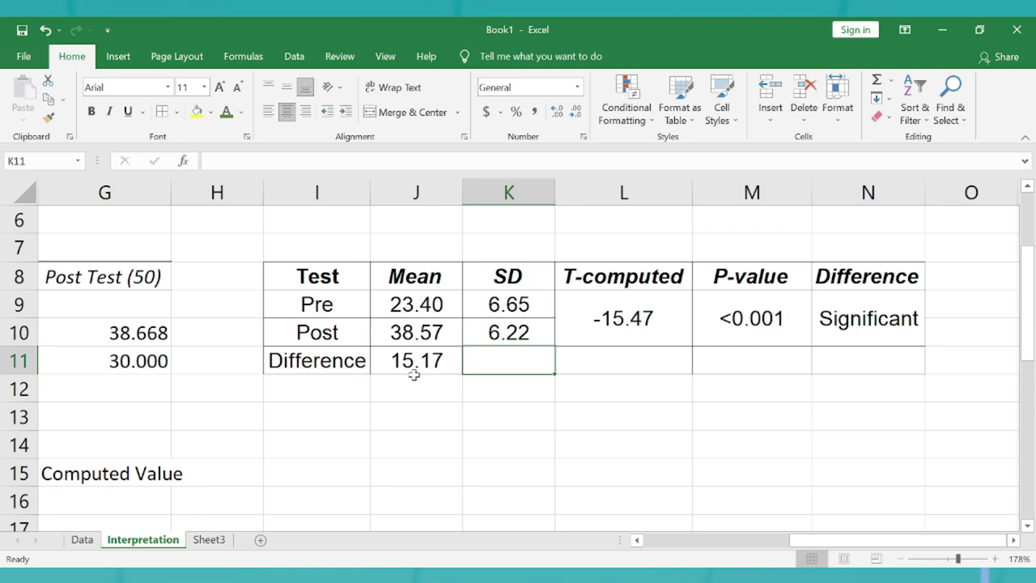
{"action": "scroll", "coordinate": [412, 374], "scroll_direction": "up", "scroll_amount": 4, "text": "ctrl"}
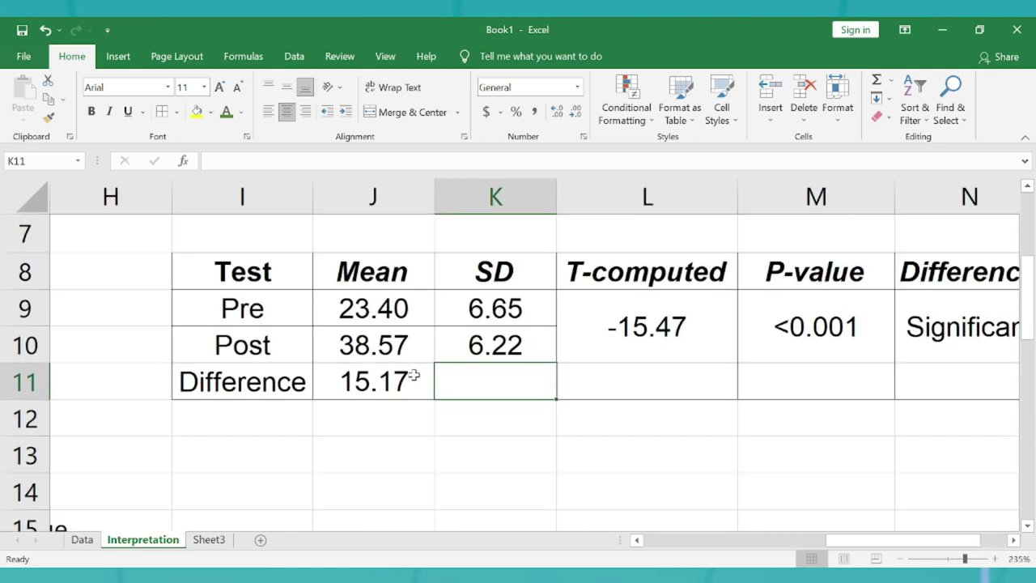
Left-align the row labels Pre, Post and Difference in I9:I11.
{"action": "left_click", "coordinate": [353, 383]}
{"action": "left_click", "coordinate": [243, 385]}
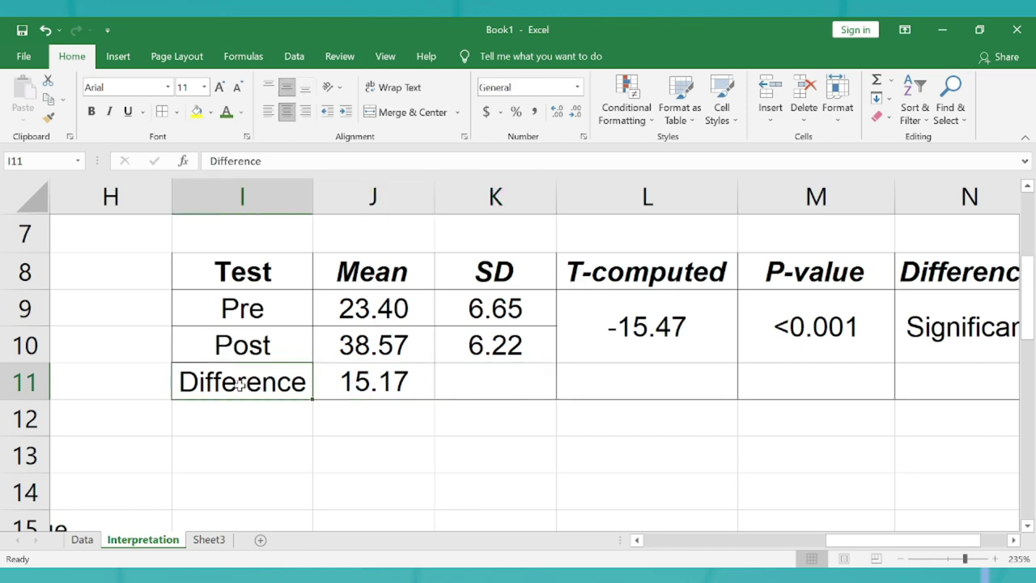
{"action": "key", "text": "shift+Up"}
{"action": "key", "text": "shift+Up"}
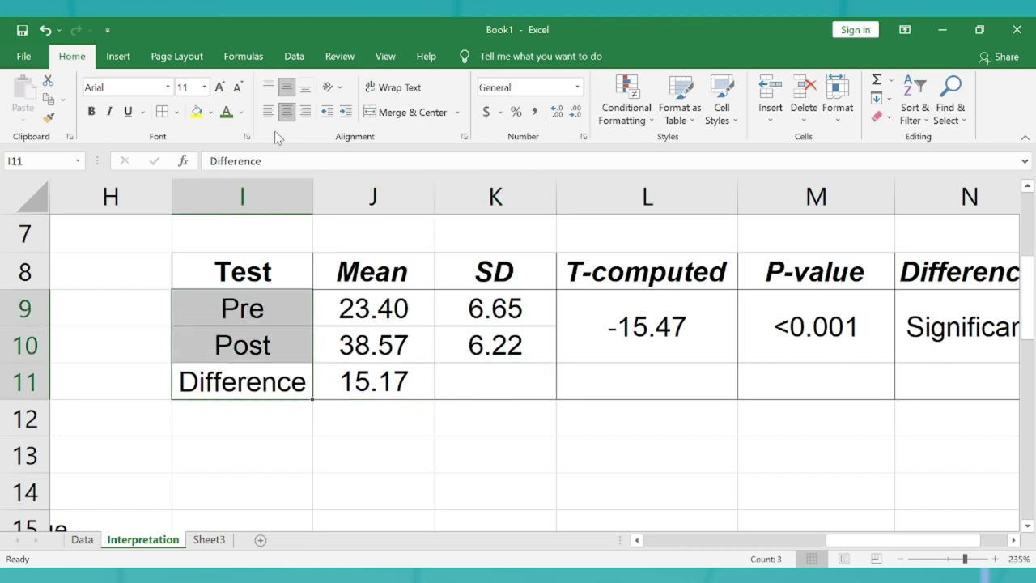
{"action": "left_click", "coordinate": [270, 114]}
{"action": "left_click", "coordinate": [264, 335]}
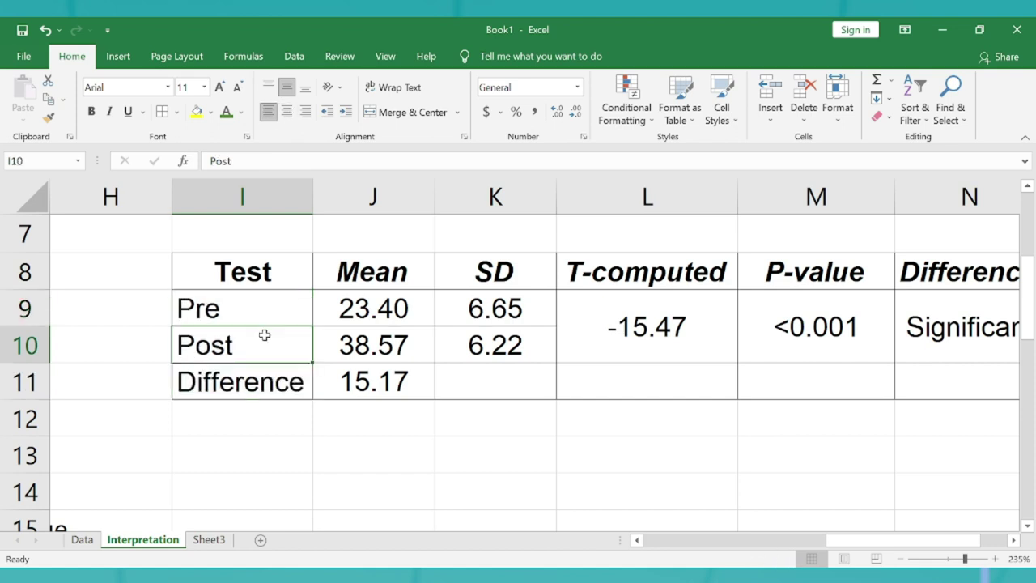
{"action": "key", "text": "Up"}
{"action": "key", "text": "Down"}
{"action": "scroll", "coordinate": [264, 335], "scroll_direction": "down", "scroll_amount": 3}
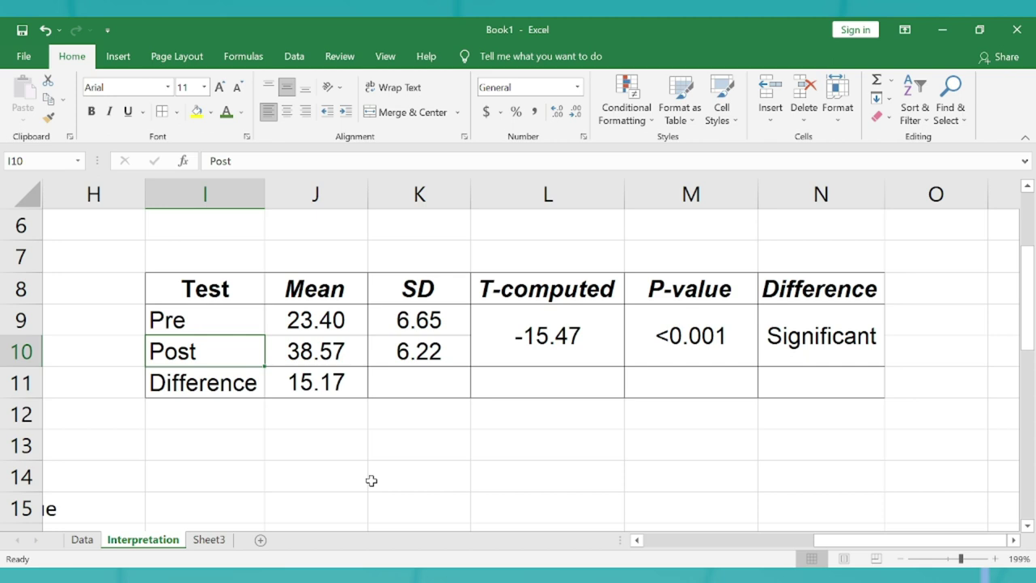
{"action": "left_click", "coordinate": [232, 291]}
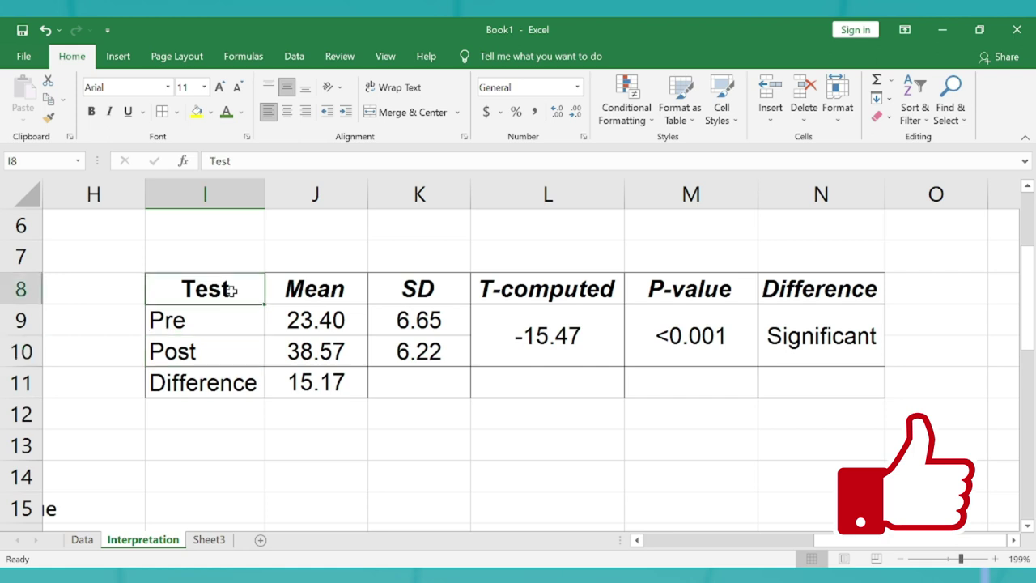